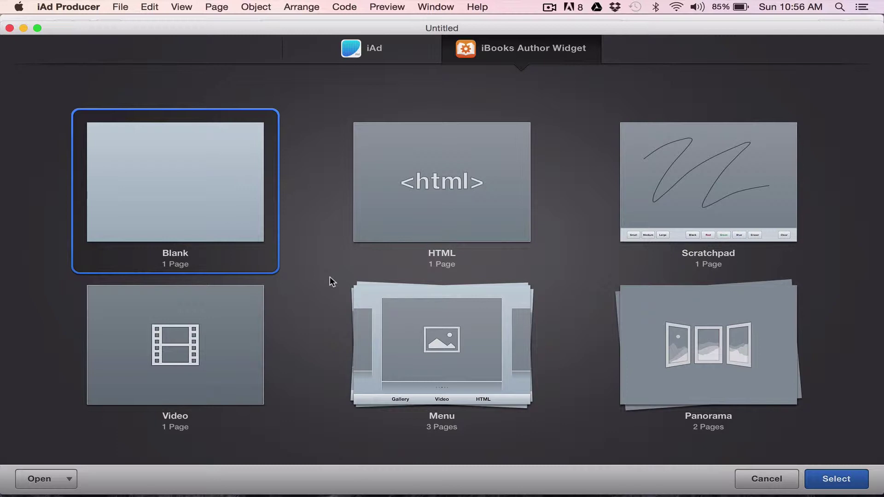
Create a Blank iBooks Author widget project and open its Page 1 for editing
click(459, 165)
click(162, 167)
double_click(178, 171)
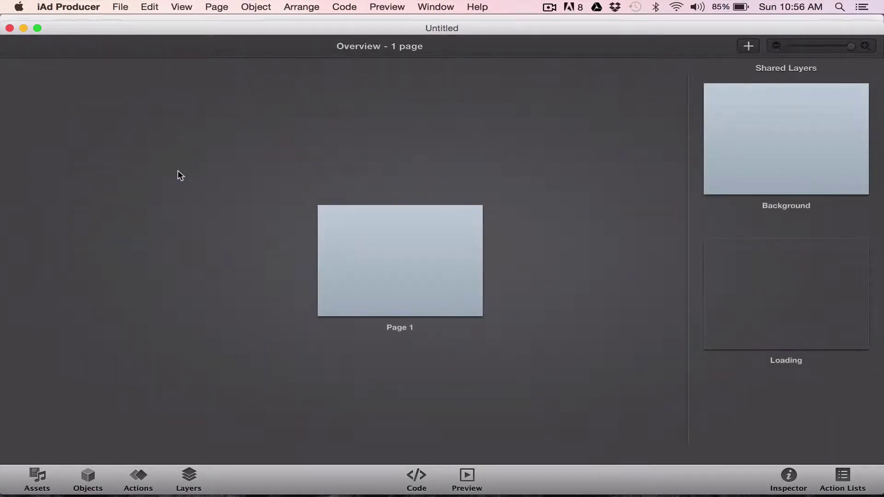
double_click(389, 261)
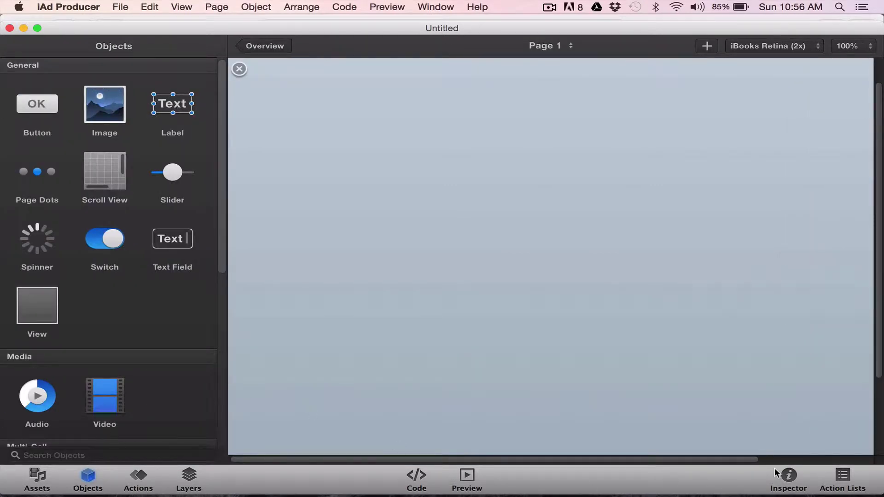
Show the properties of Page 1 and set the canvas zoom to 50%
click(789, 478)
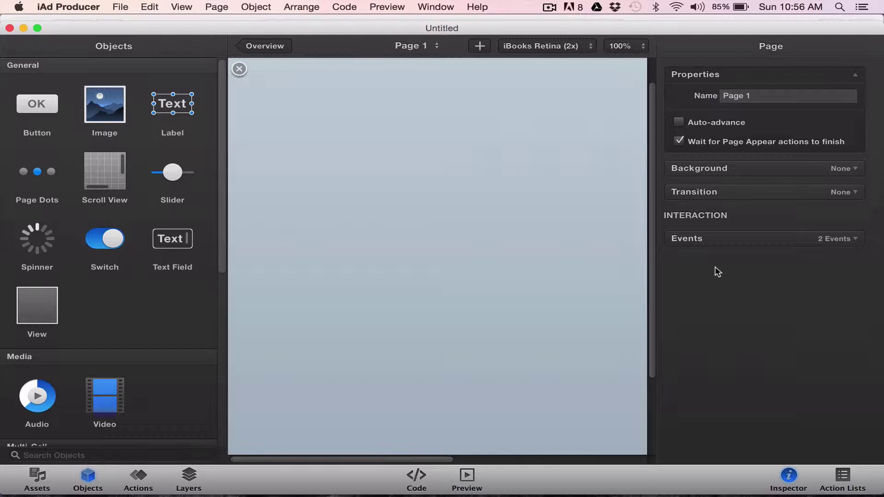
click(628, 48)
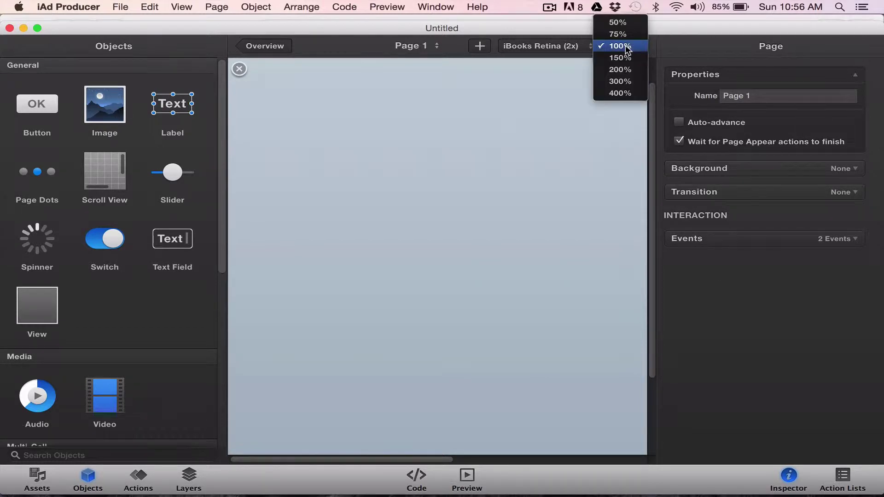
click(621, 21)
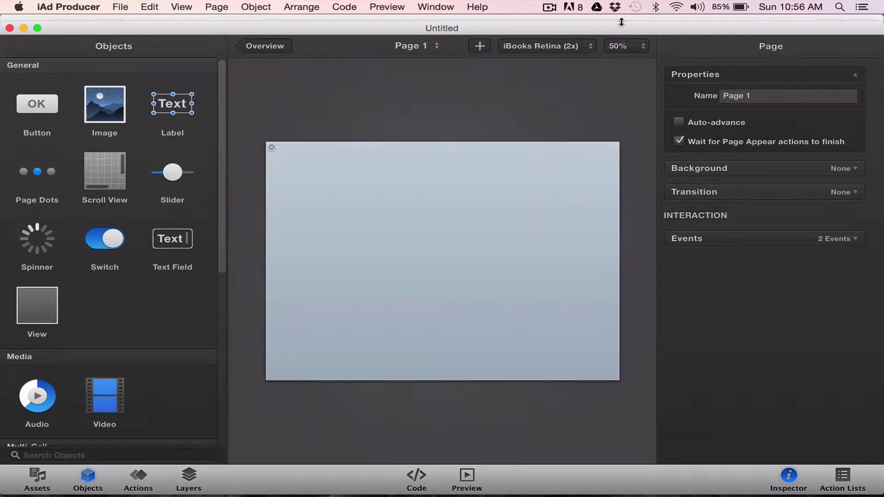
Add an HTML object from Dynamic Content near the middle of Page 1
scroll(126, 261, down, 5)
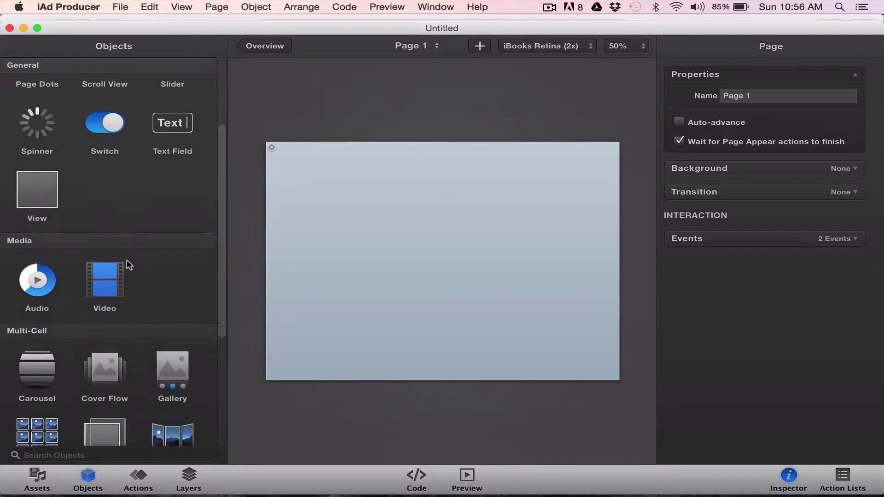
scroll(129, 264, down, 2)
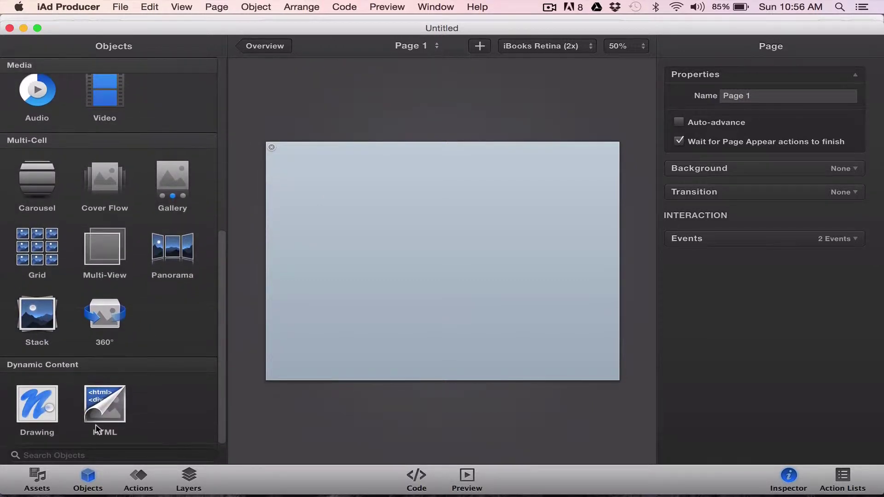
drag(98, 404, 427, 247)
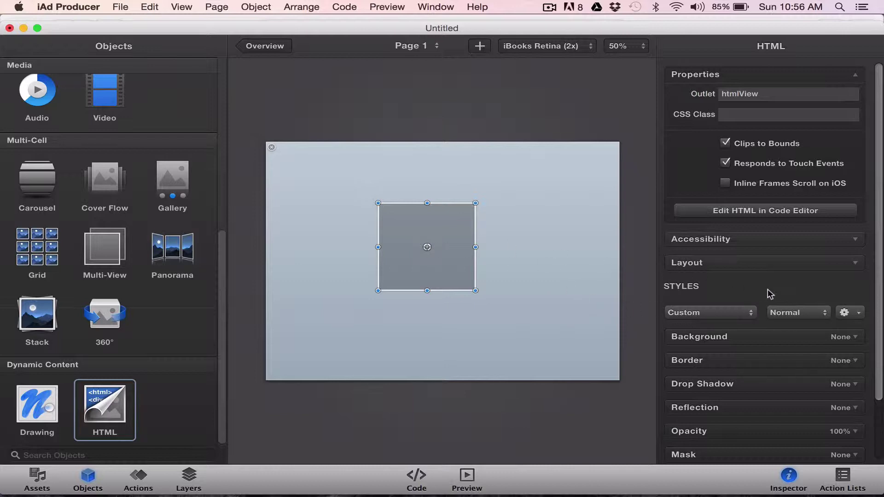
Size the HTML object to 1024 px wide and 768 px high and move it to 0 px left and top
scroll(769, 293, down, 1)
scroll(768, 290, down, 6)
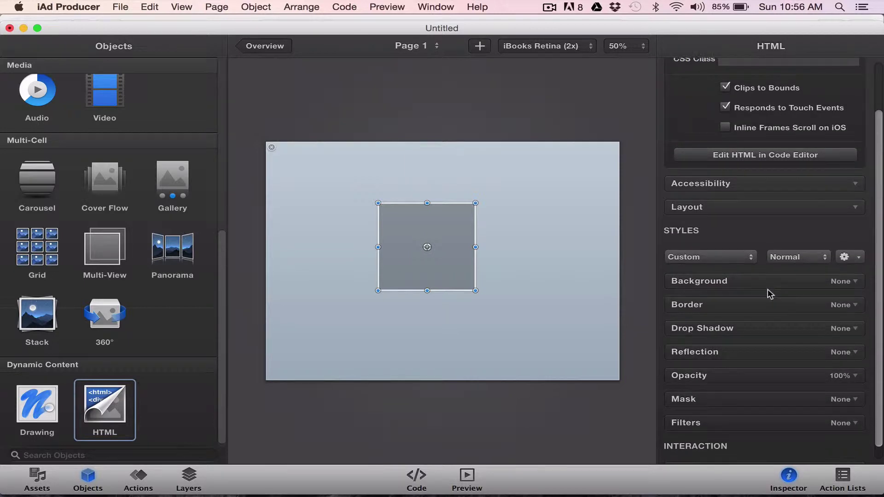
click(729, 193)
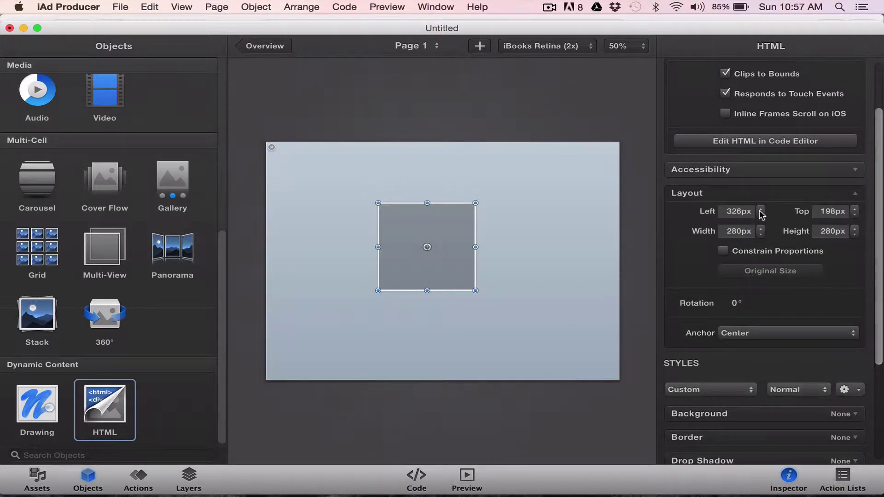
double_click(746, 233)
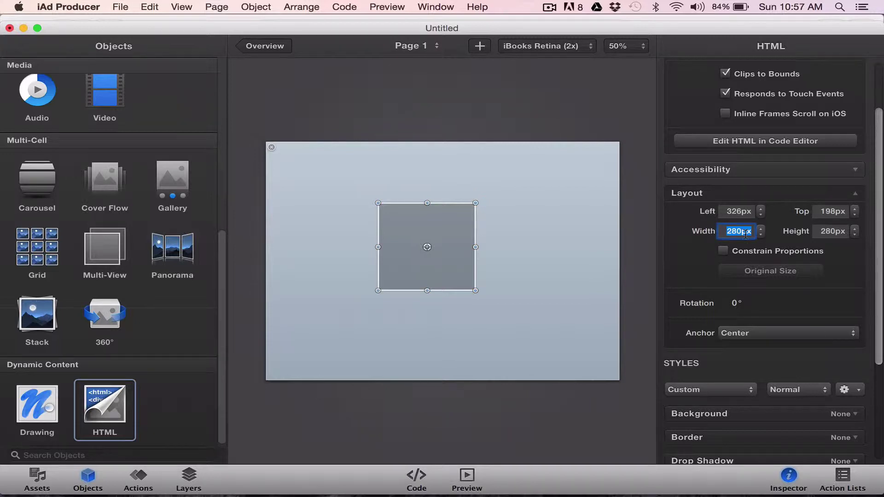
text(1024)
key(Tab)
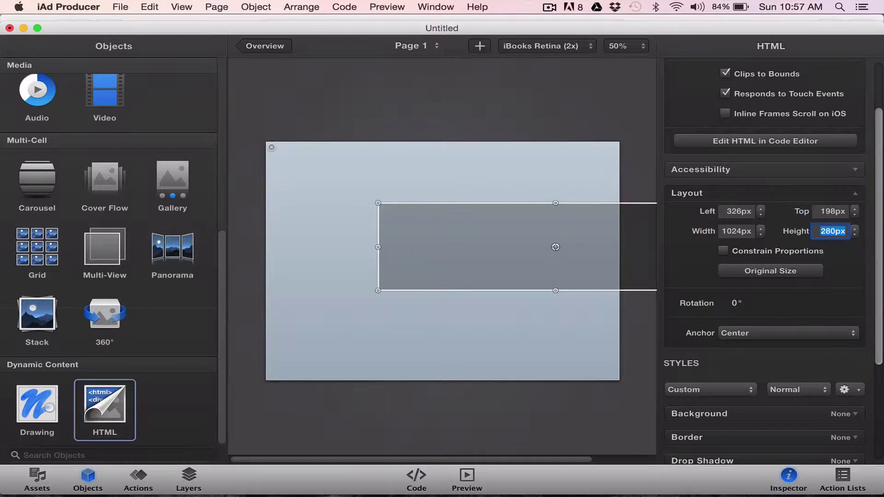
text(768)
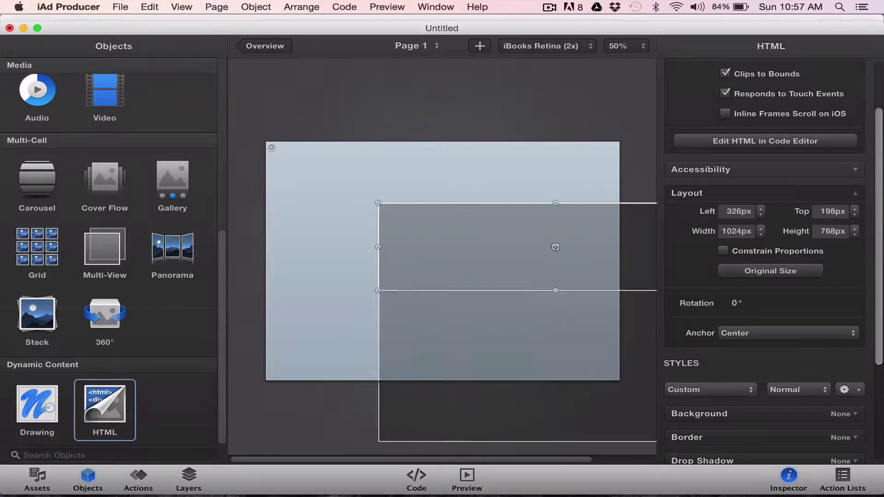
key(Return)
drag(523, 290, 410, 224)
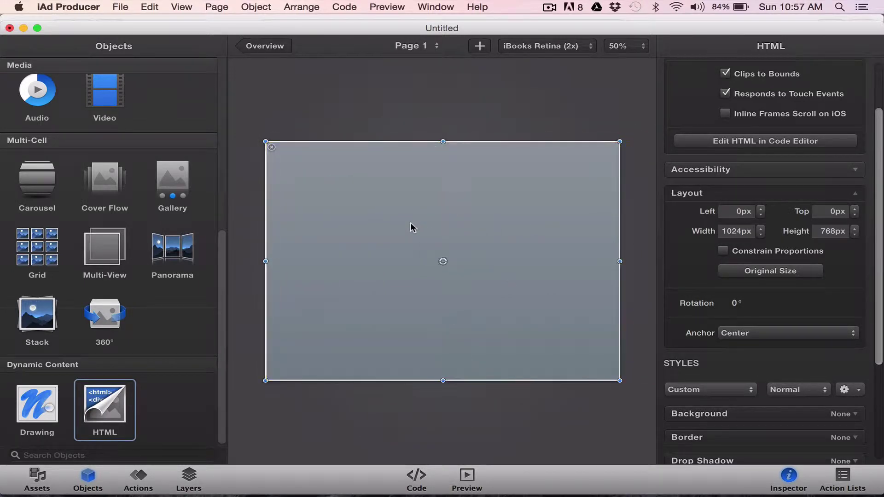
Open the HTML object's code and select the placeholder text "Your HTML here." inside the div
double_click(441, 263)
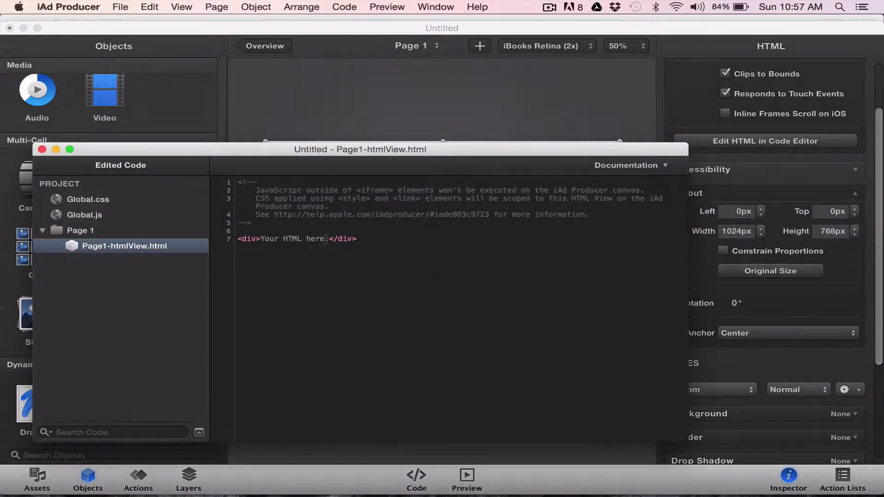
drag(328, 238, 261, 239)
Switch to Safari, look over the live Literary Term form and open it for editing in Google Forms
mouse_move(221, 494)
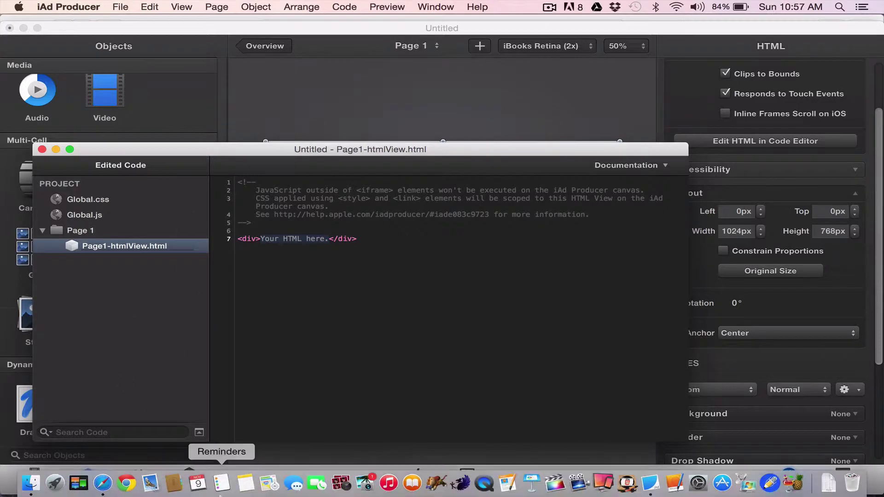
click(102, 484)
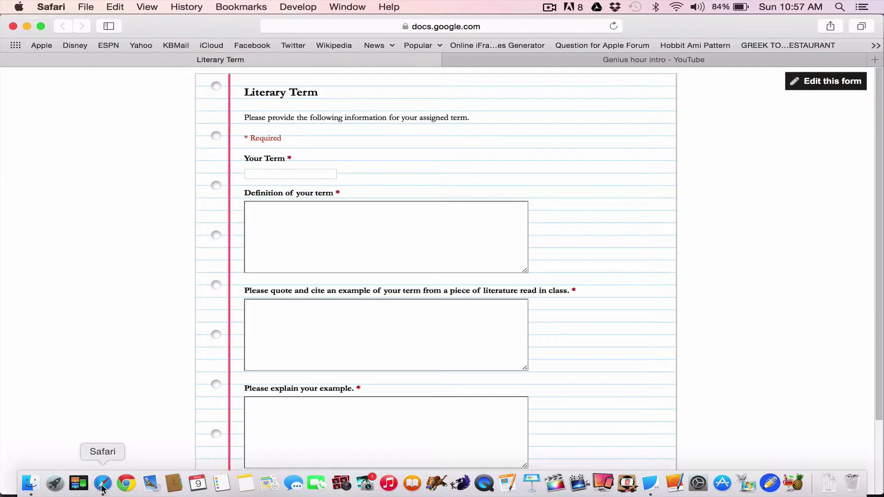
scroll(690, 302, down, 5)
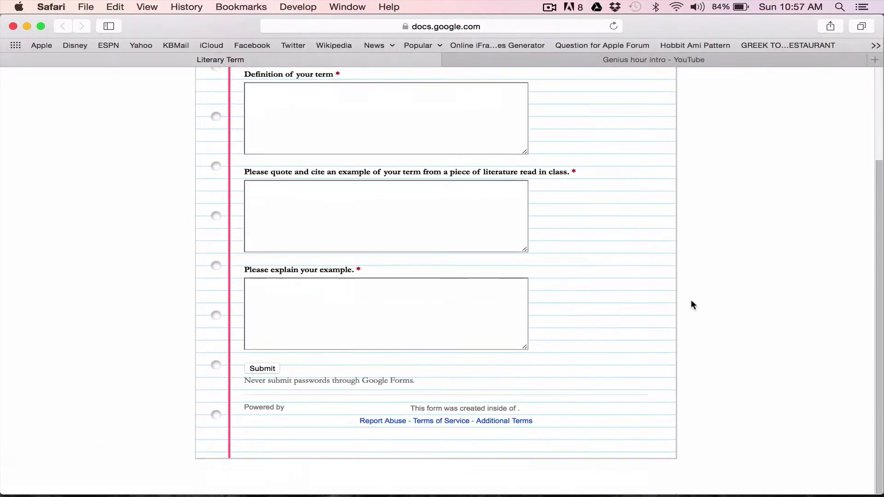
scroll(691, 302, up, 5)
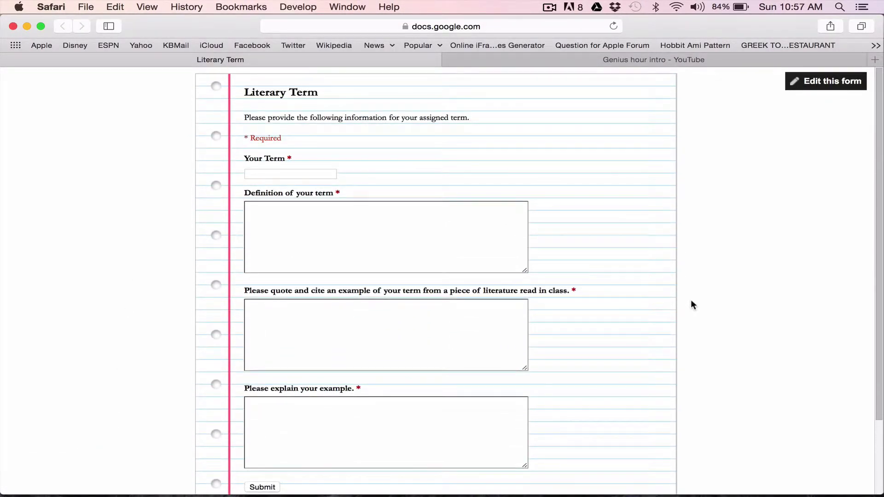
click(816, 88)
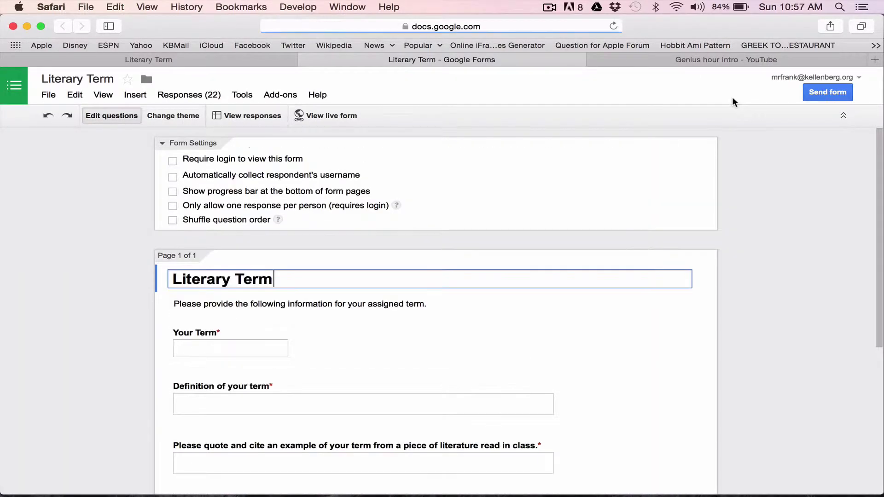
Try to set the Literary Term form's embed size to 1024 by 768 pixels and confirm the embed settings
scroll(310, 349, down, 5)
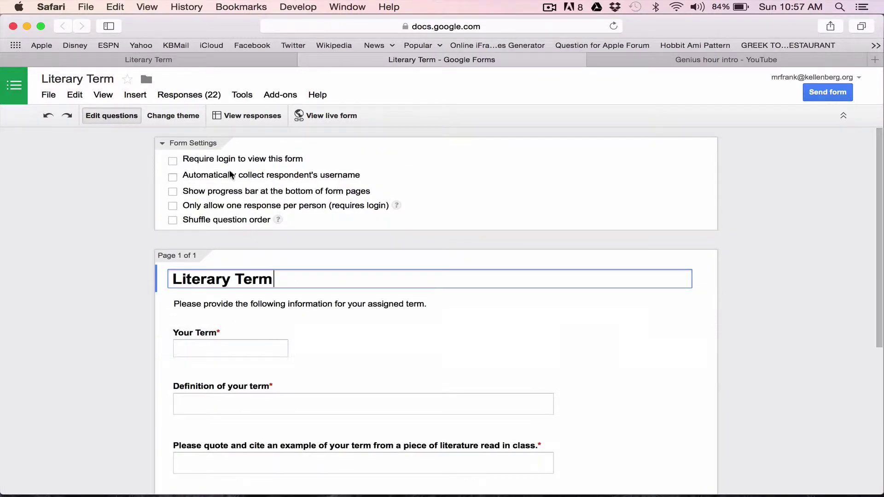
click(49, 94)
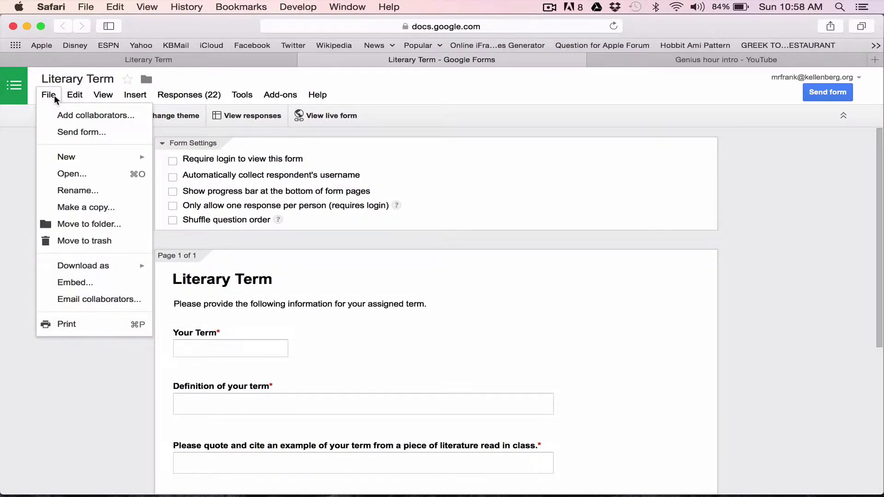
click(90, 288)
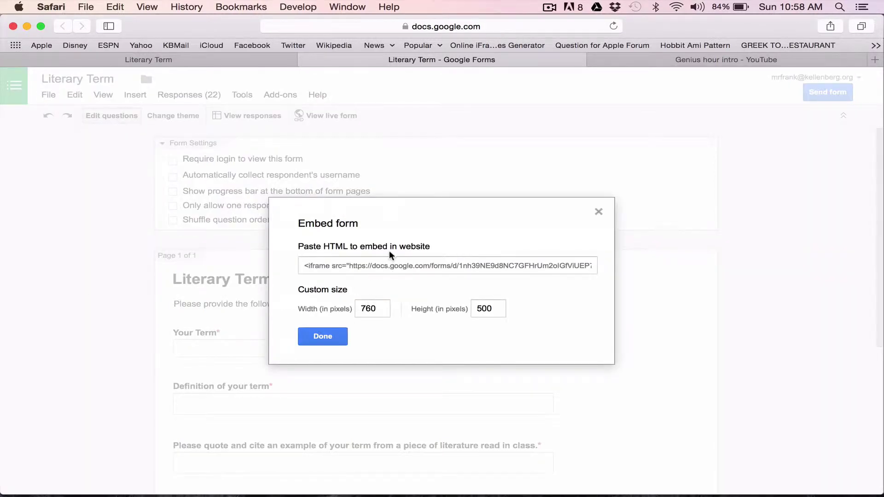
double_click(376, 307)
text(1024)
key(Tab)
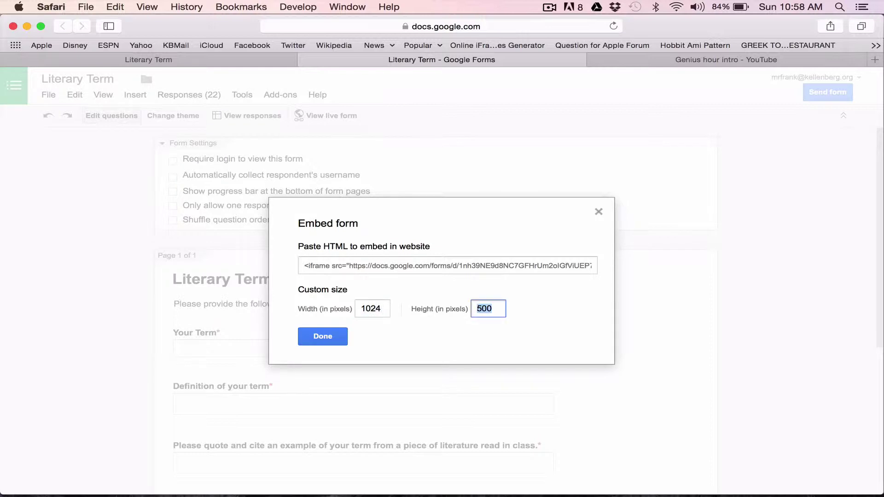
text(768)
key(Return)
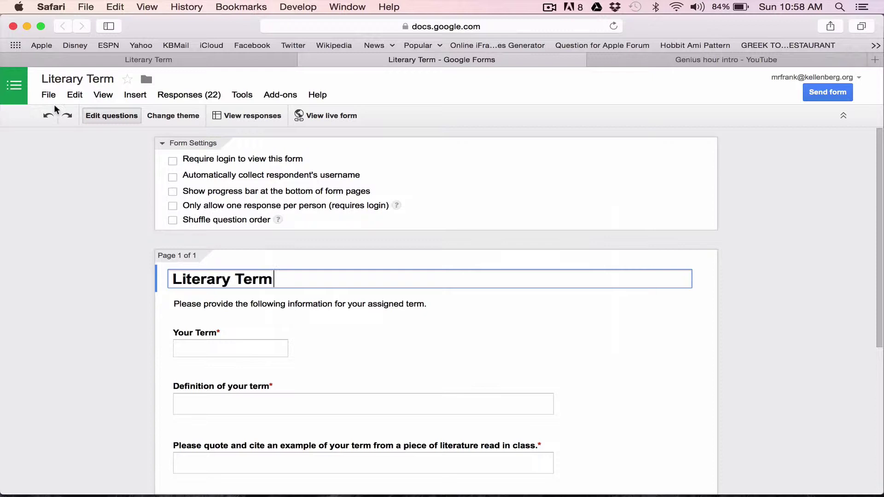
Set the form's embed width to 1024 and height to 768 pixels, and copy the resulting embed HTML
click(40, 92)
click(57, 282)
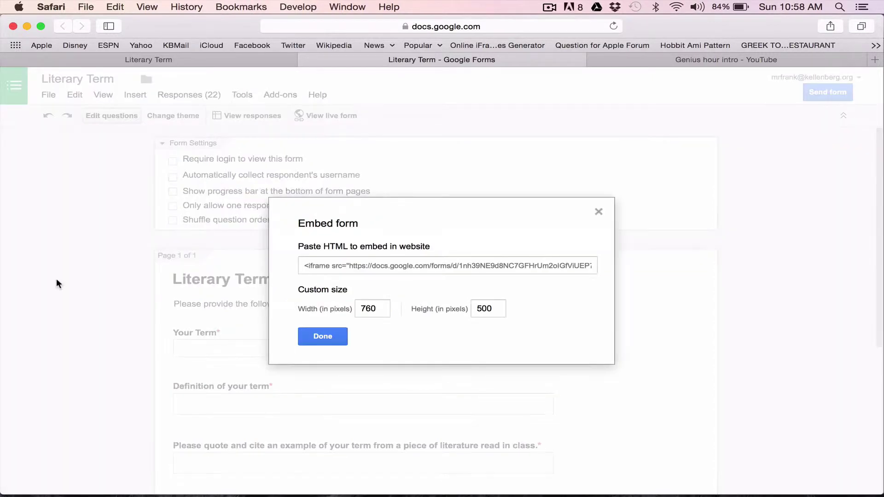
double_click(367, 308)
text(1024)
key(Tab)
text(768)
click(390, 263)
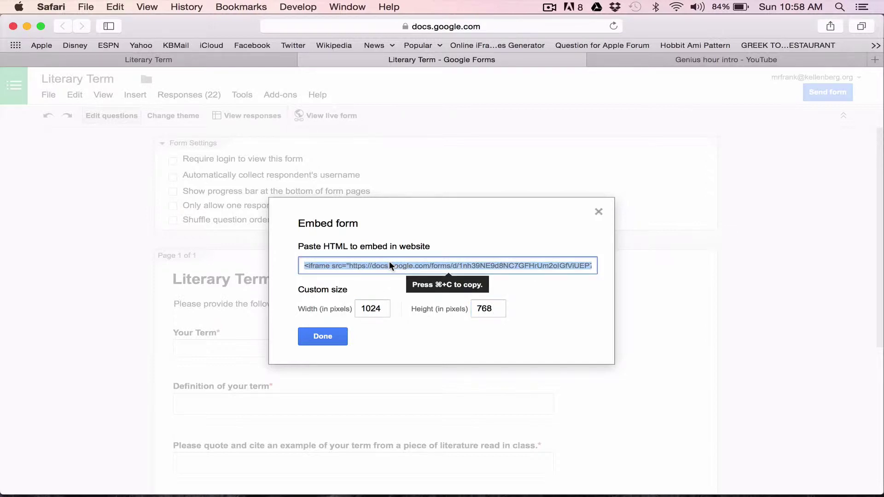
click(332, 335)
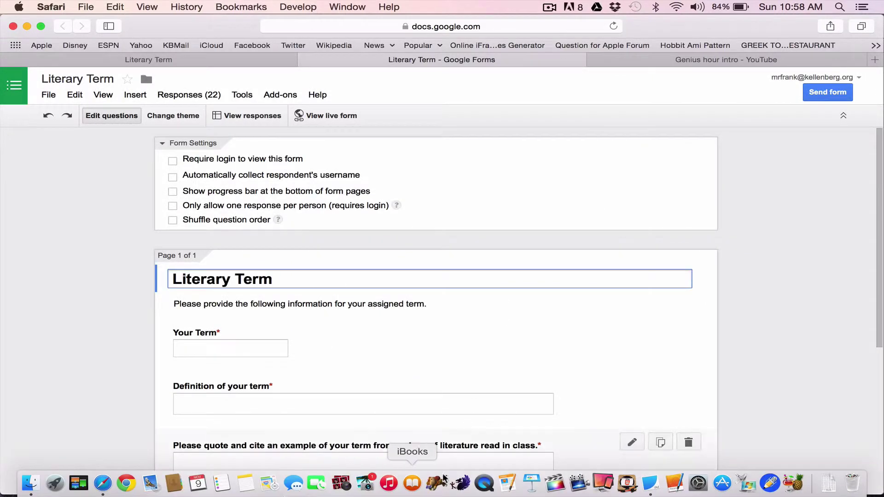
Switch to iAd Producer, replace the placeholder text in Page1-htmlView.html with the copied iframe code and close the code editor
click(650, 483)
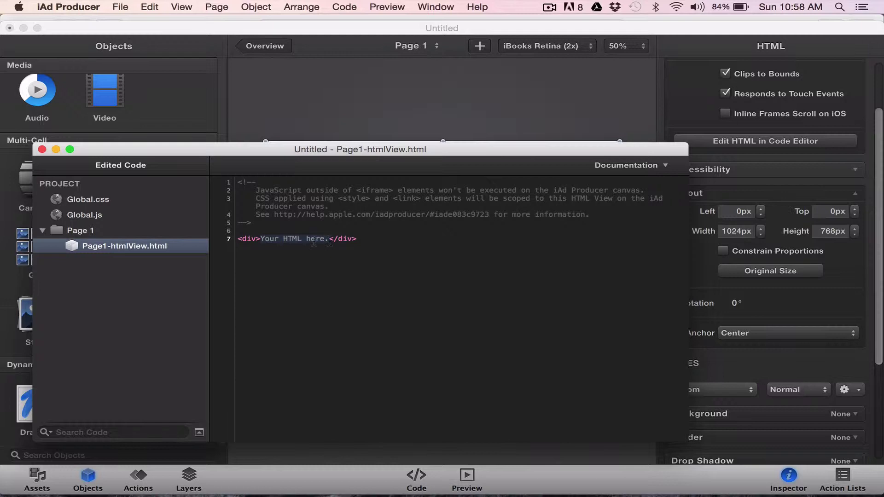
click(328, 241)
text(<iframe src="https://docs.google.com/forms/d/1nh39NE9d8NC7GFHrUm2oIGfViUEP7D_-Y3HD99J_GvU/viewform?embedded=true" width="1024" height="768" frameborder="0" marginheight="0" marginwidth="0">Loading...</iframe>)
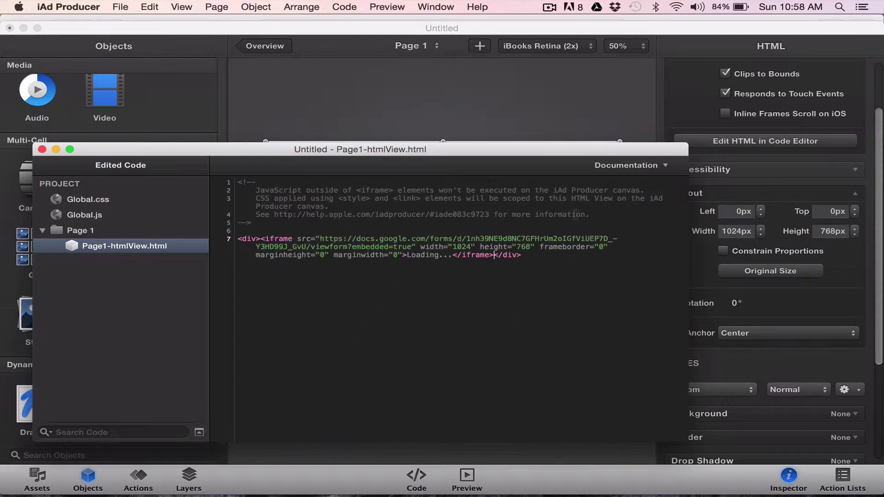
click(42, 150)
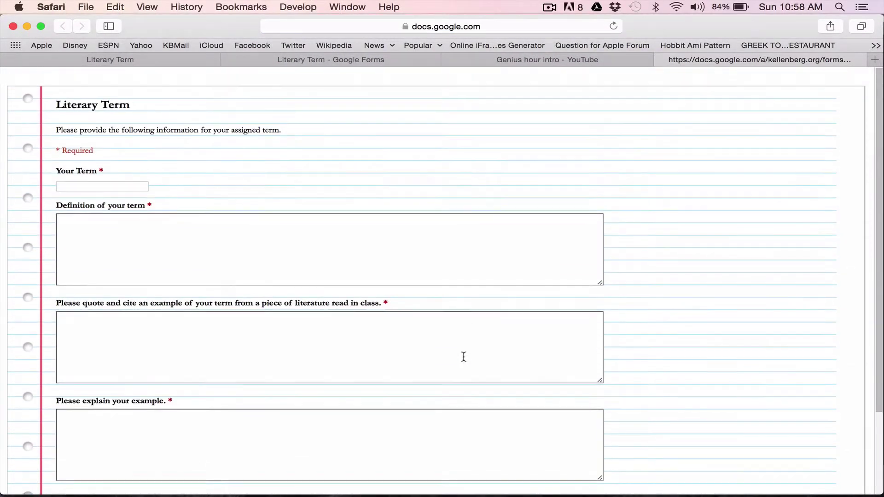
Look through the Literary Term form opened in the browser, return to iAd Producer and close the widget preview
scroll(463, 357, down, 3)
scroll(463, 357, up, 3)
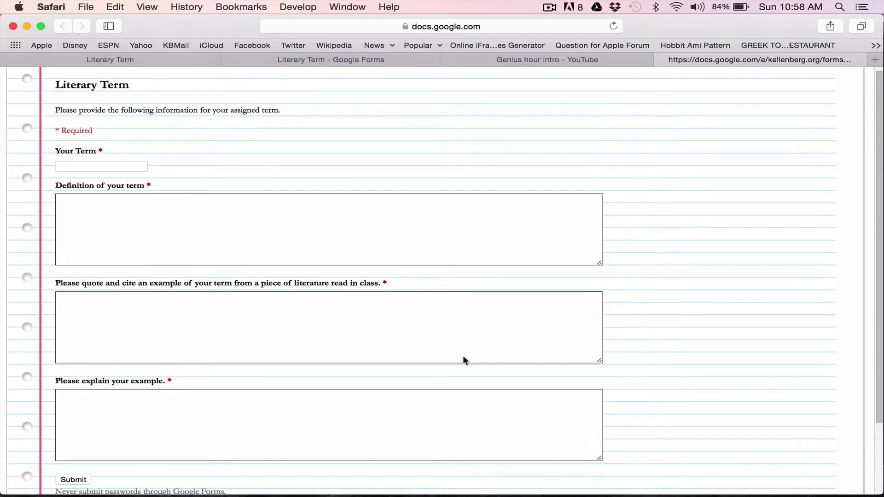
scroll(463, 357, down, 3)
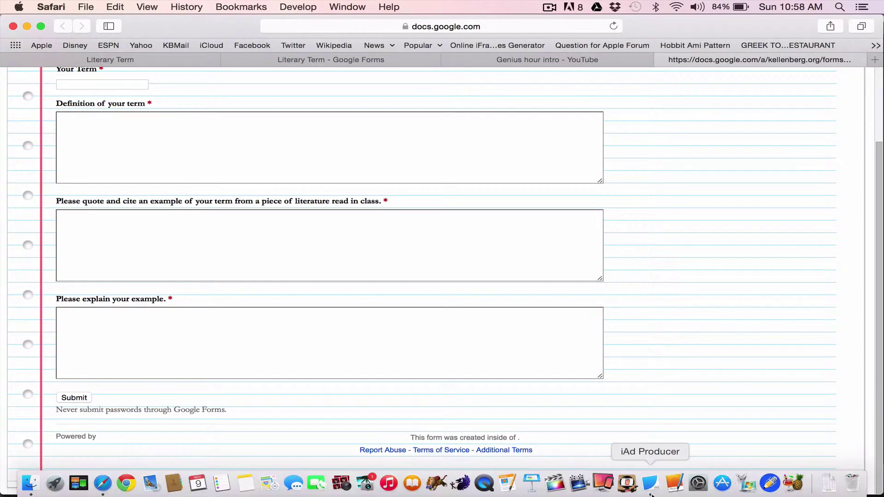
click(651, 483)
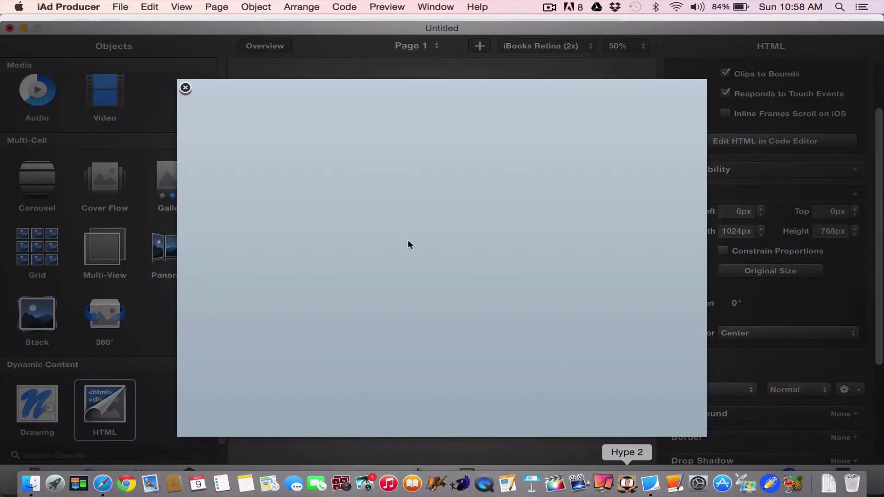
click(185, 87)
Export the widget to disk in optimized form as GForm.wdgt on the Desktop
click(115, 6)
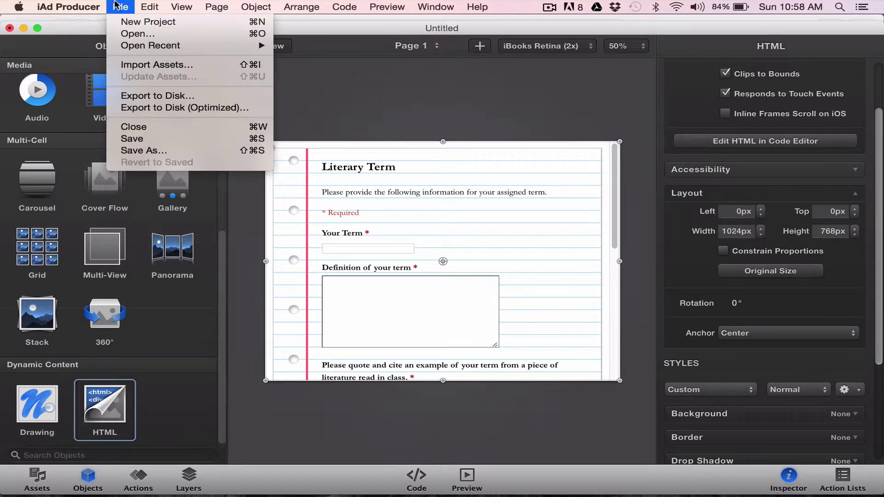
click(156, 113)
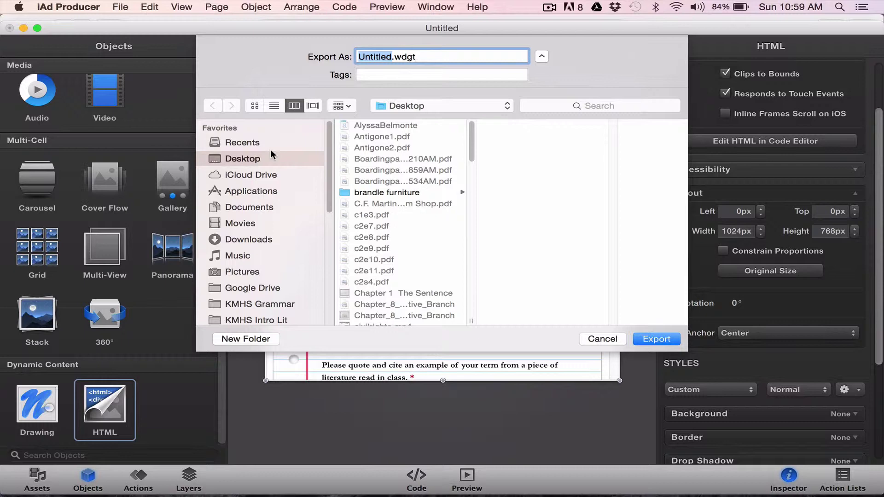
text(GForm)
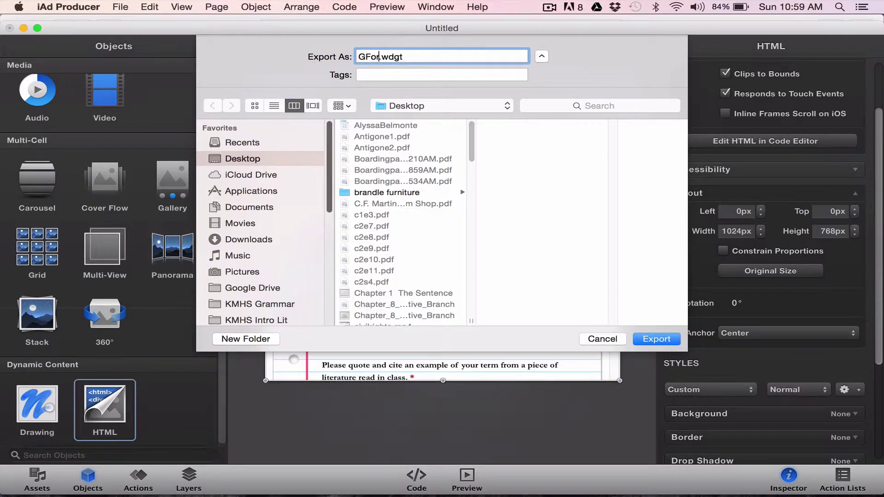
key(Return)
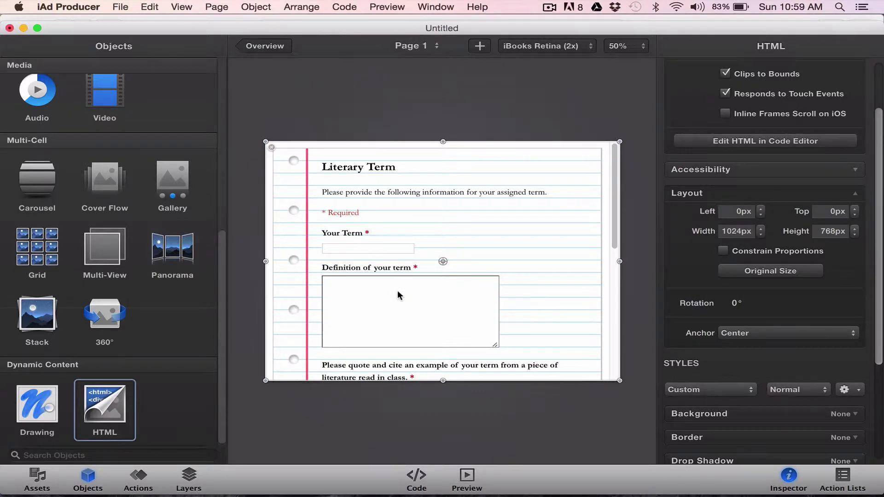
Delete the Literary Term form object from Page 1 and place a new HTML object at the page's centre
key(Delete)
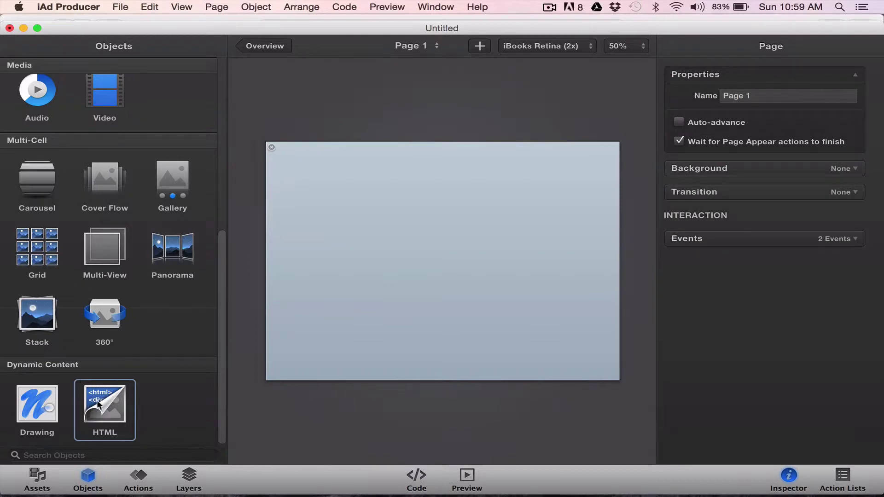
drag(100, 399, 442, 263)
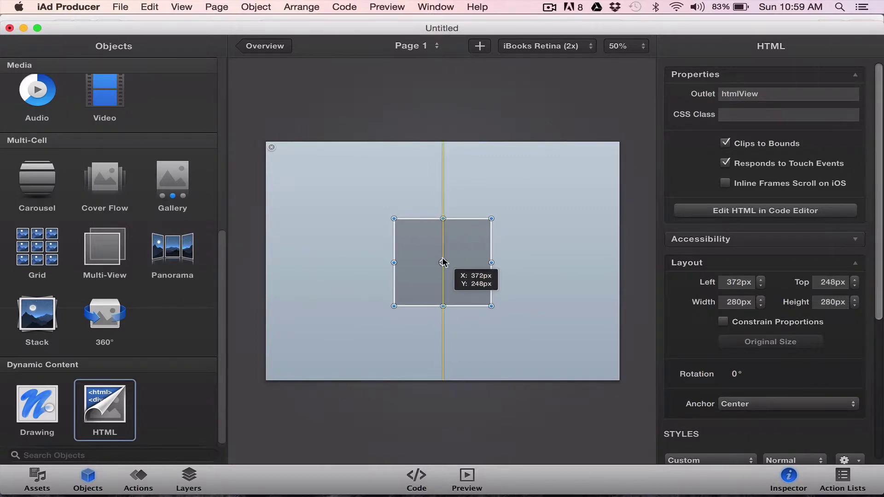
drag(443, 263, 443, 261)
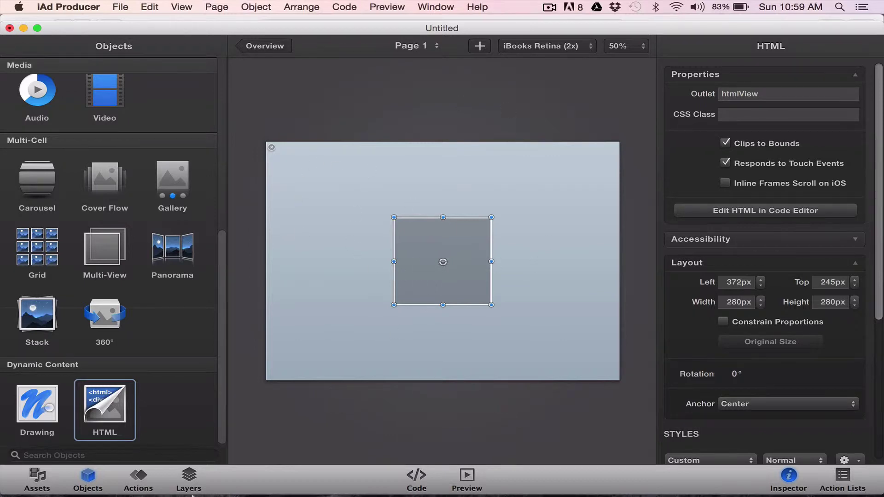
Switch to Safari and bring up the embed code of the Genius hour intro YouTube video
click(102, 483)
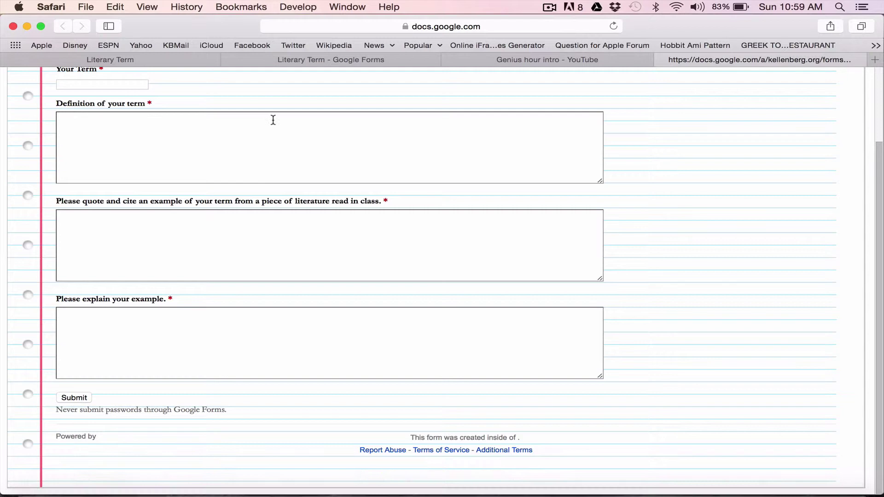
click(513, 63)
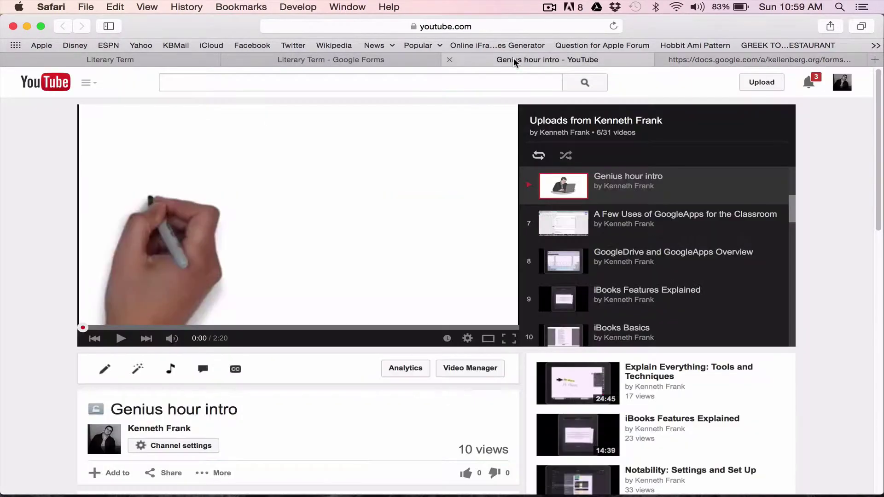
scroll(141, 418, down, 5)
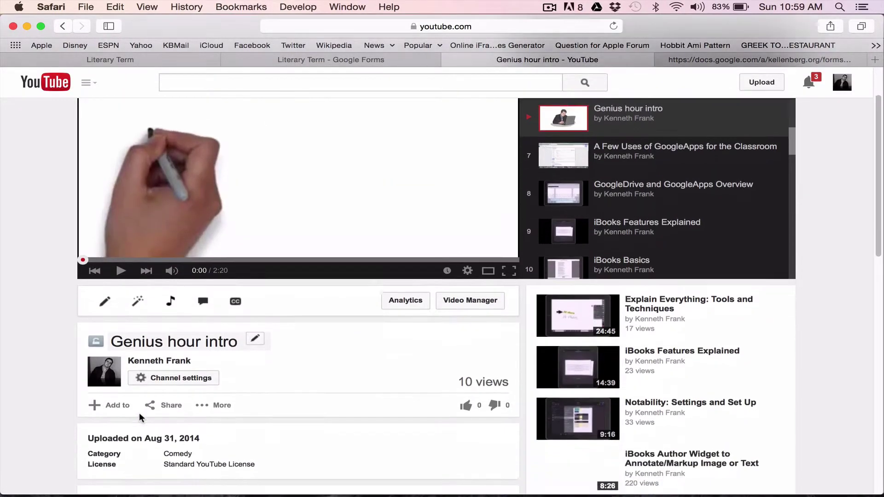
click(158, 259)
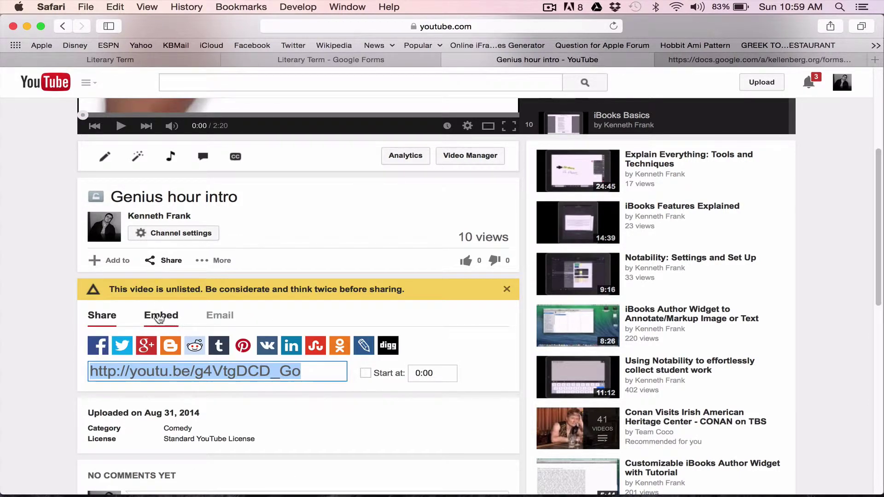
click(160, 316)
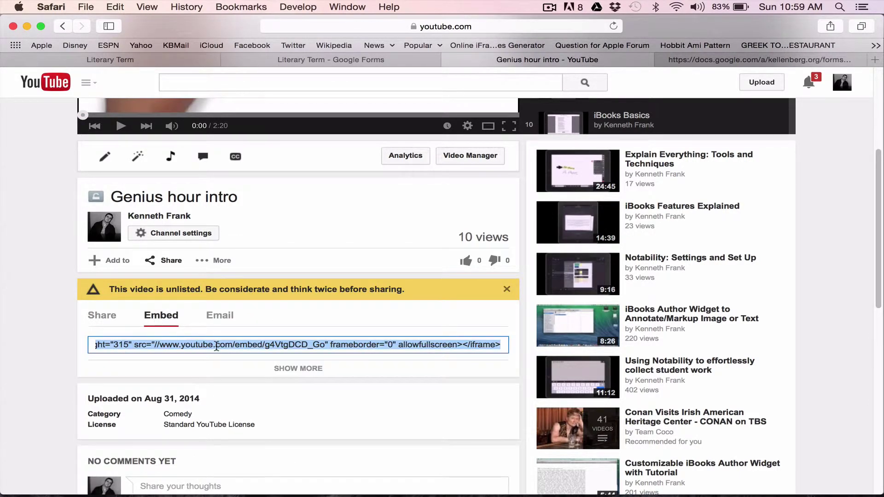
Expand the video's embed options, set the video size to 640 × 360 and copy the iframe code
scroll(216, 345, down, 2)
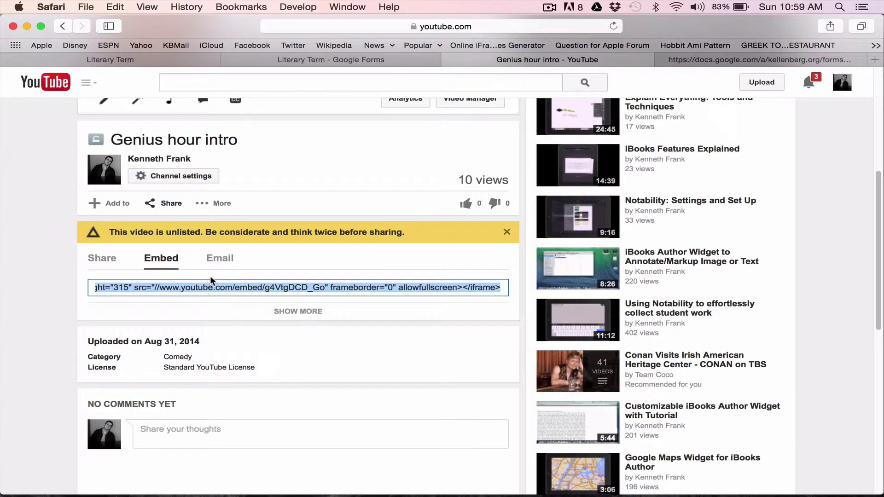
click(286, 313)
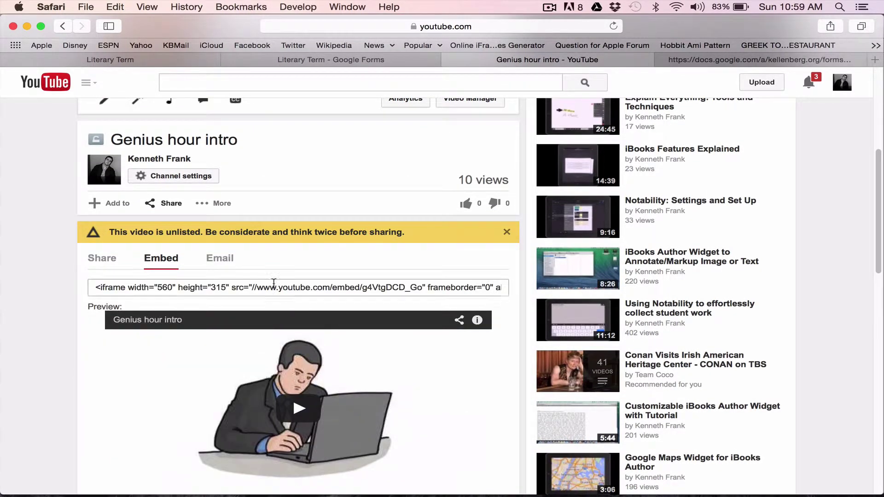
scroll(87, 393, down, 5)
scroll(88, 394, down, 3)
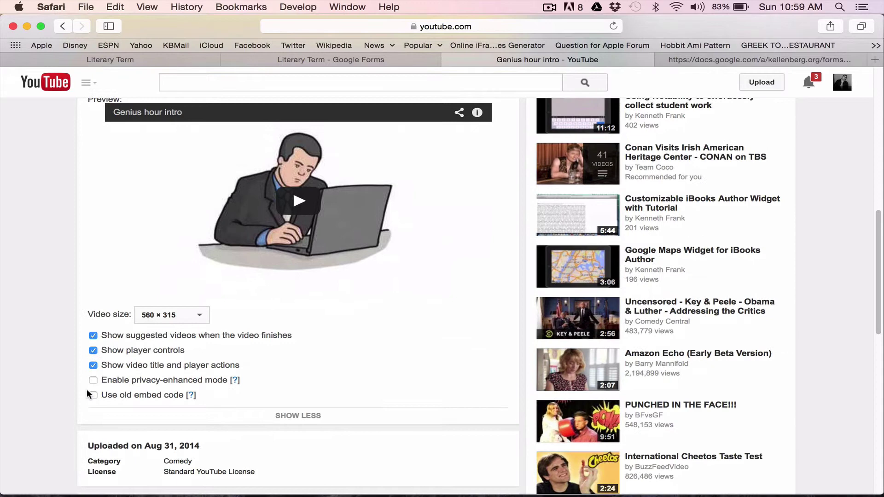
click(199, 273)
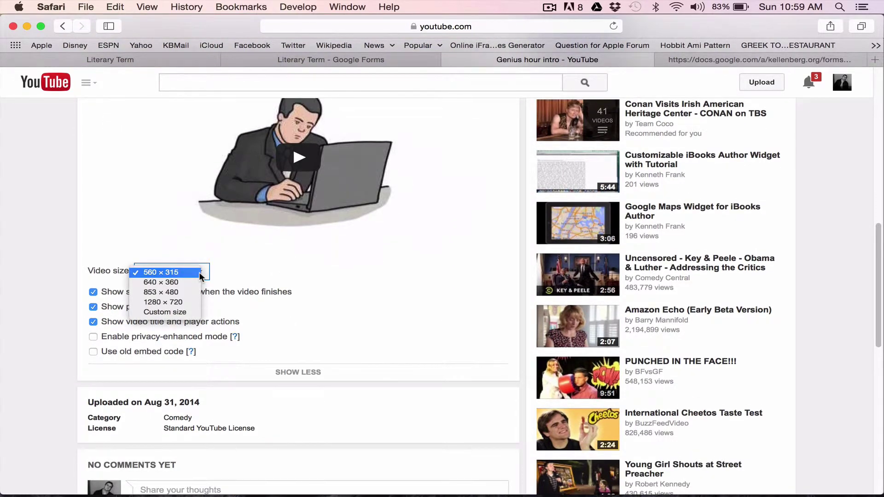
click(183, 283)
key(super+c)
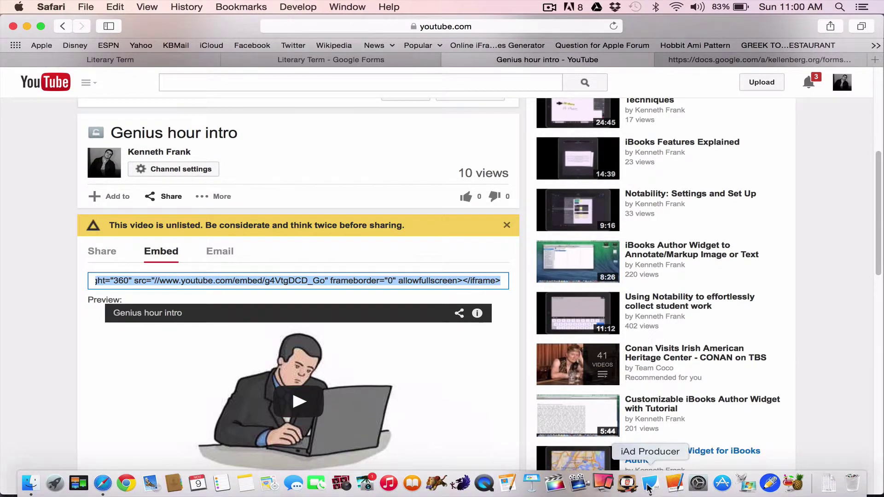
Switch to iAd Producer, set the HTML object's width to 640 px and height to 360 px, and centre it on the page
click(650, 491)
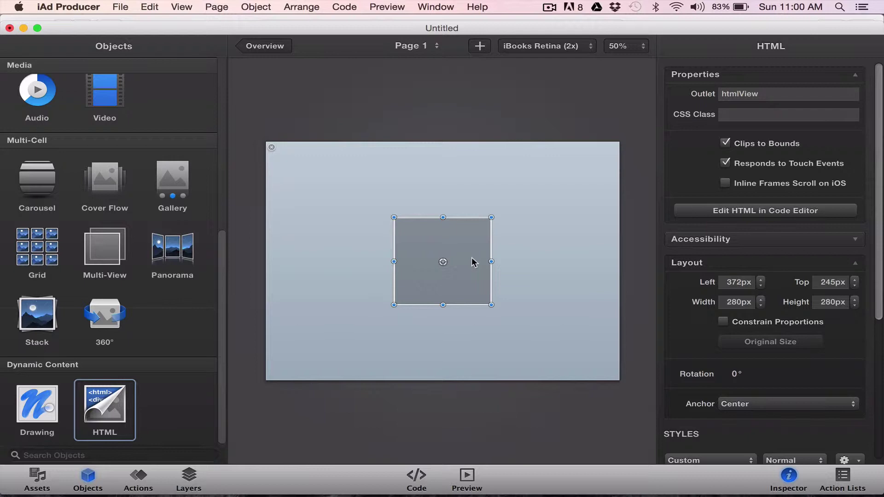
click(740, 303)
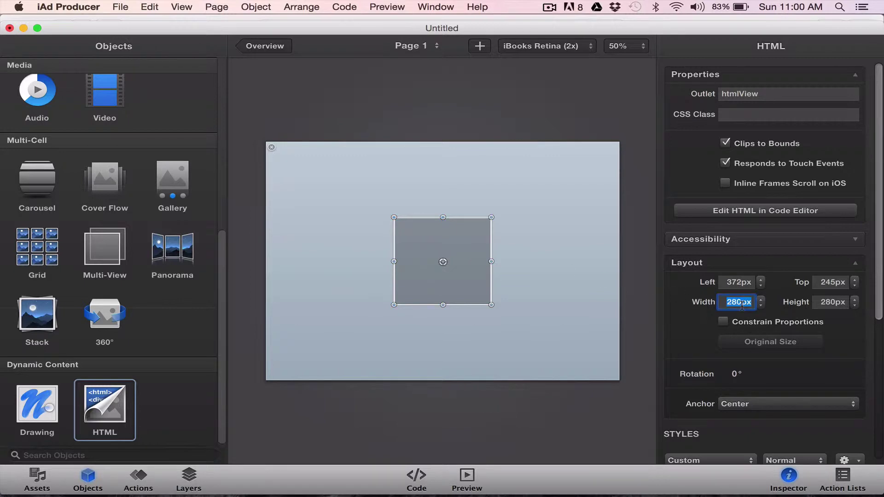
text(640)
key(Tab)
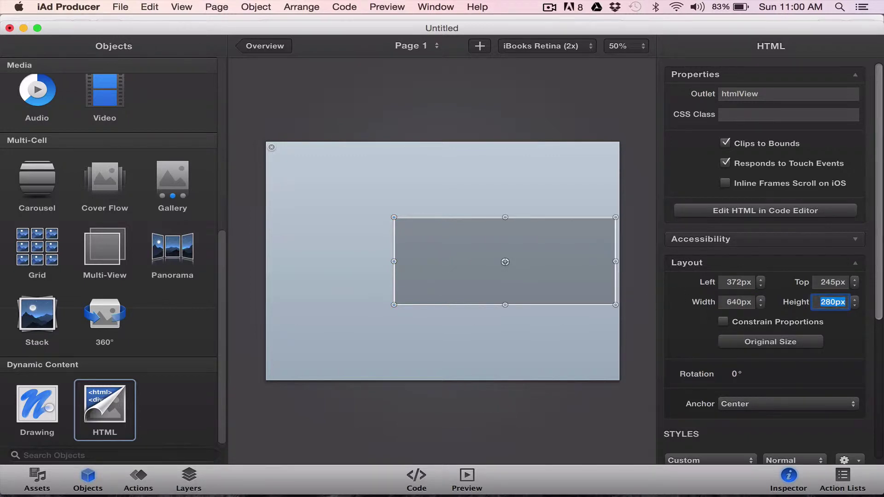
text(360)
key(Return)
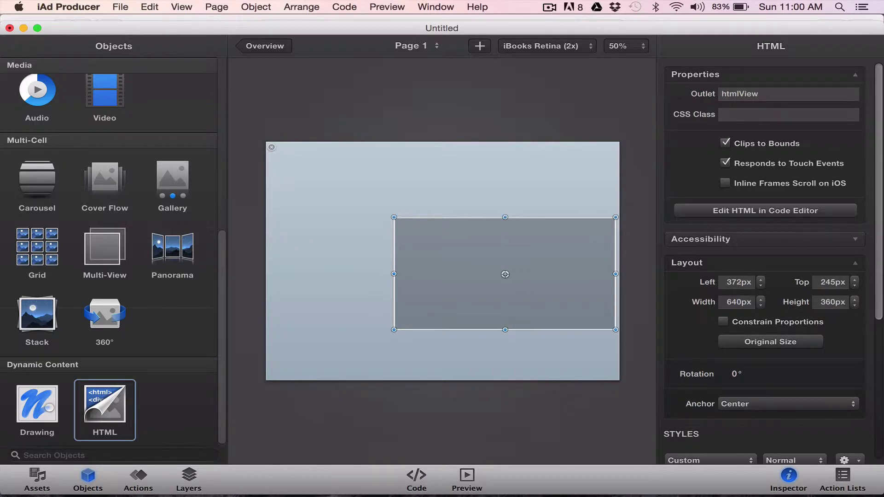
drag(462, 282, 414, 267)
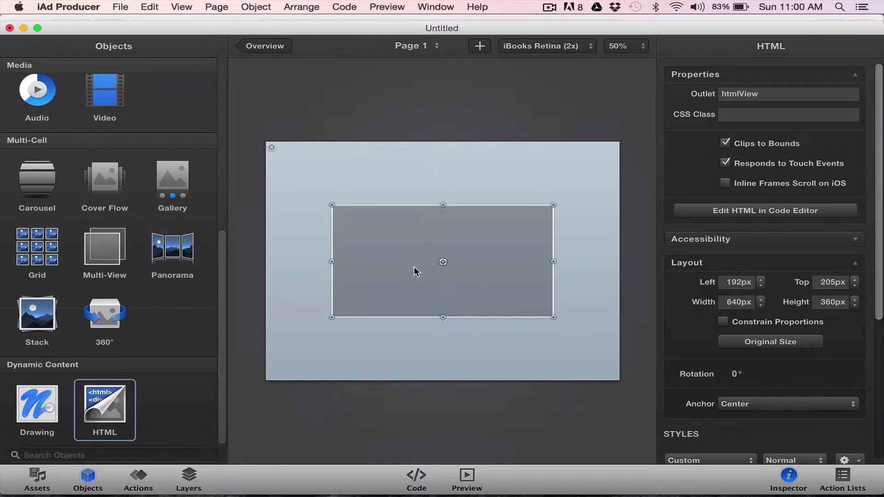
Replace the placeholder text in Page1-htmlView.html with the copied iframe code, prefix its src address with "http:" and close the code editor
double_click(437, 266)
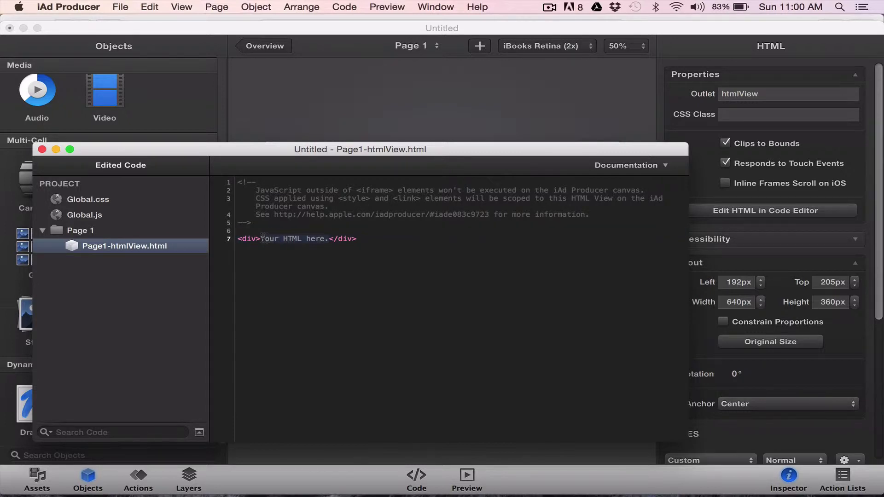
key(super+v)
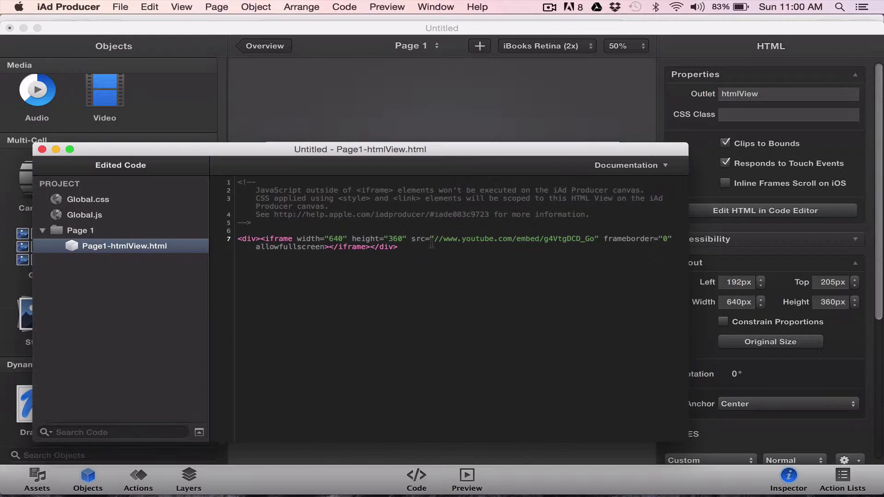
text(http:)
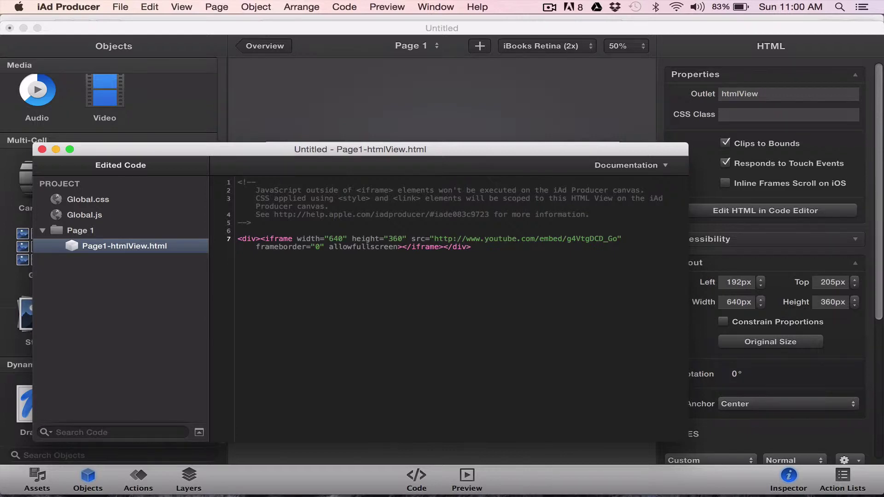
click(41, 149)
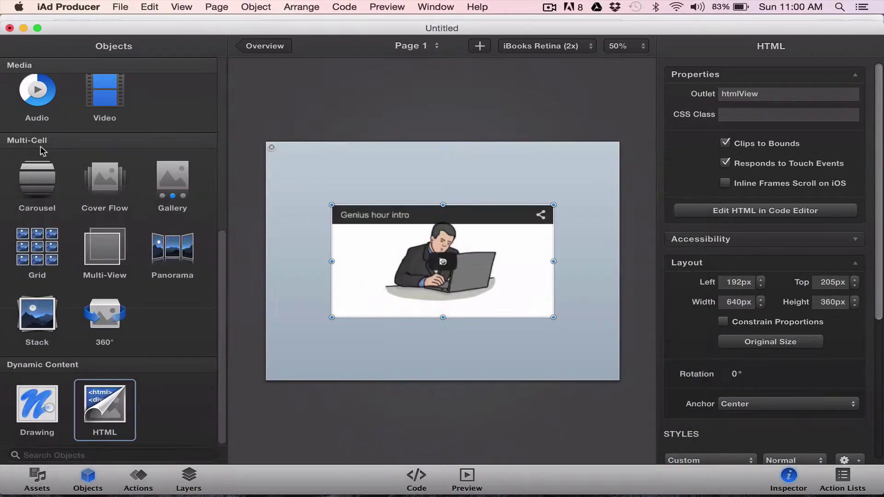
Preview the widget, play and pause the Genius hour intro video in the browser, and close the widget preview in iAd Producer
click(467, 479)
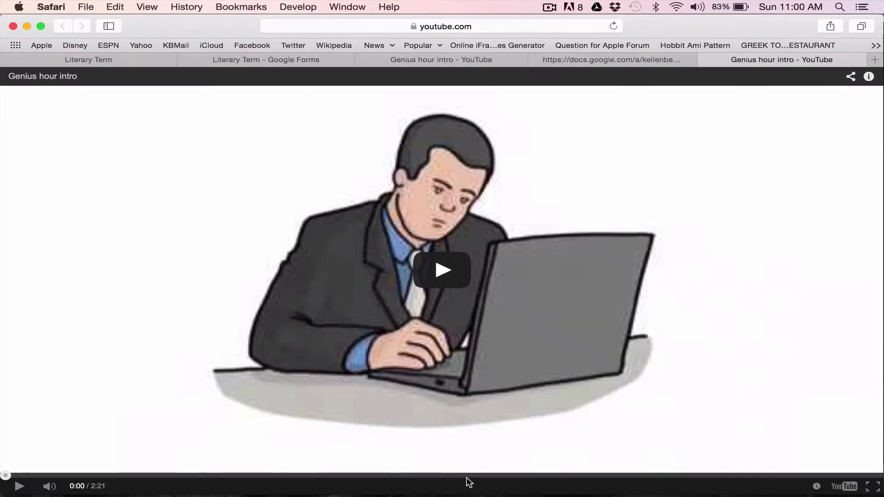
click(447, 272)
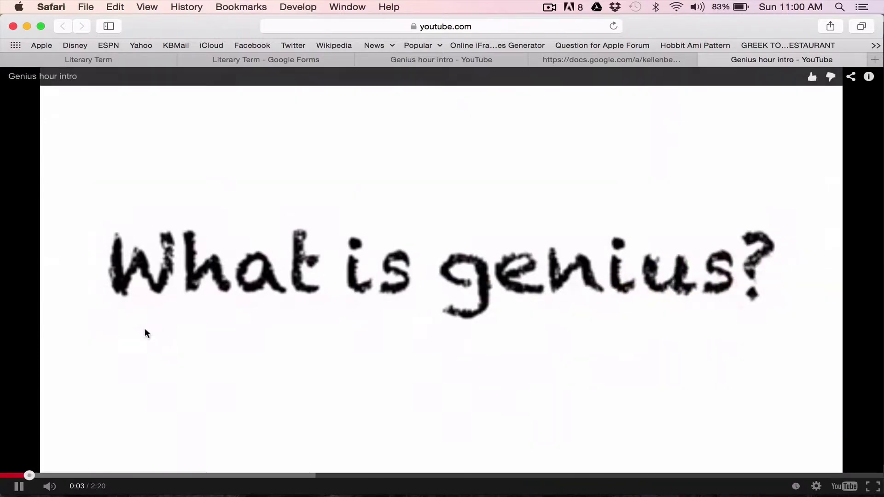
mouse_move(18, 493)
mouse_move(37, 375)
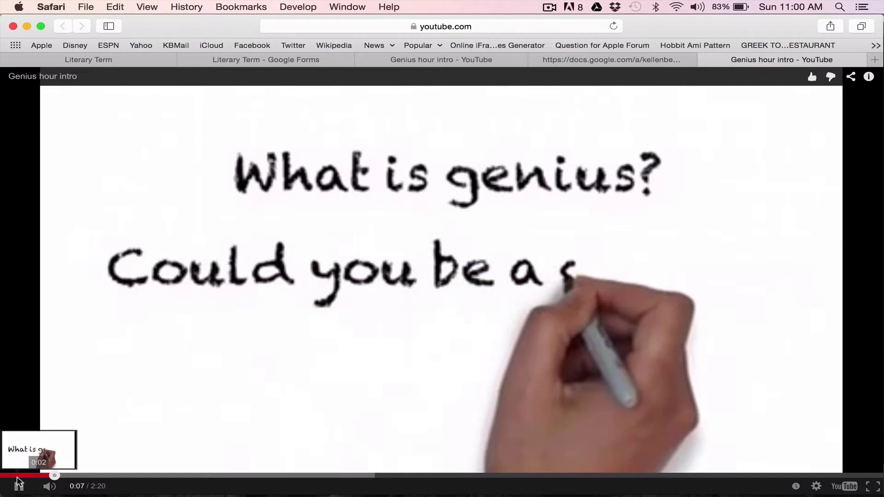
click(19, 489)
key(super+Tab)
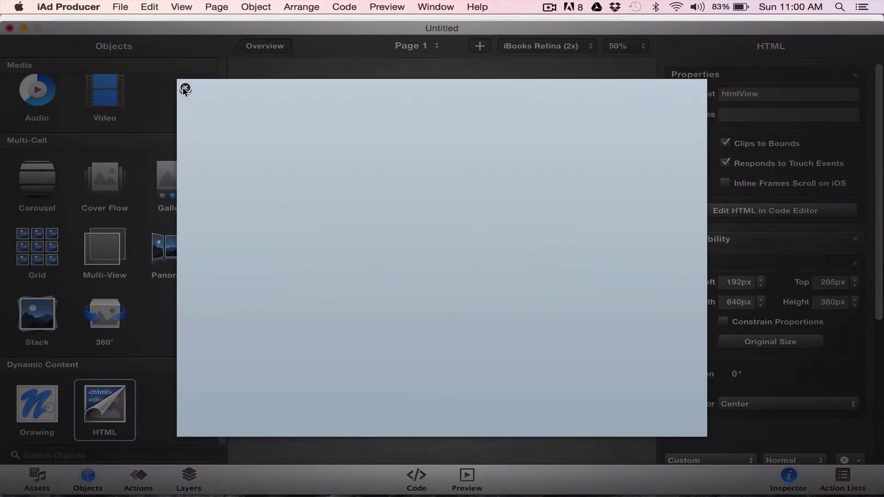
click(184, 88)
Delete the HTML object containing the Genius hour intro video from Page 1
click(131, 6)
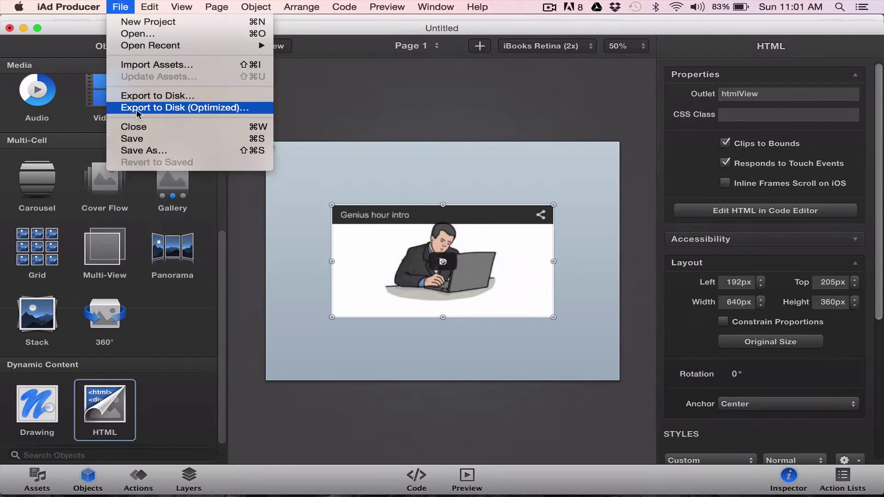
click(477, 79)
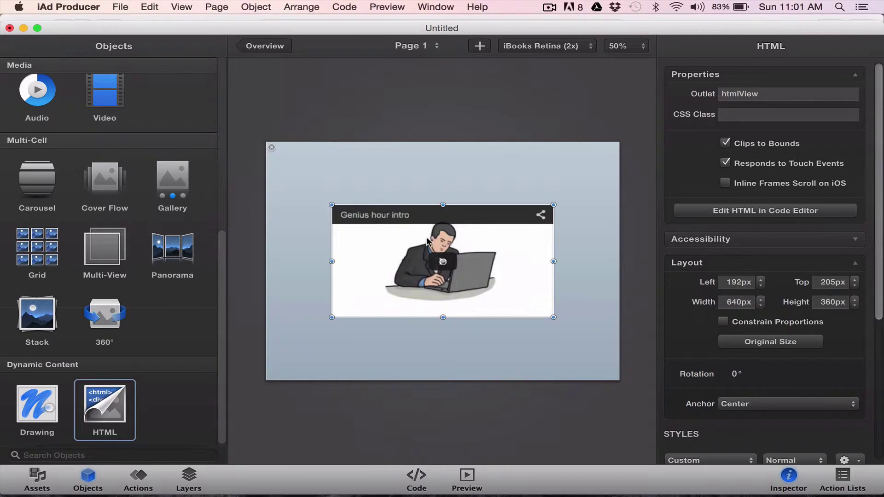
key(Delete)
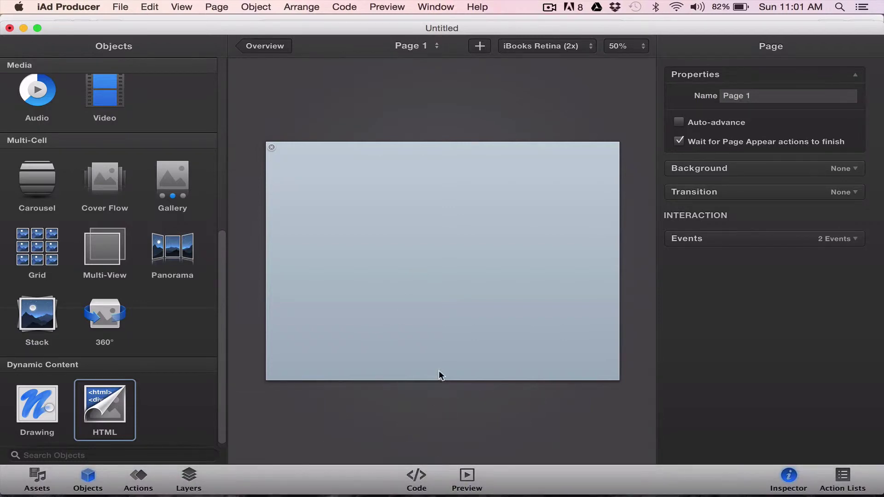
Switch to Safari and open the bookmarked Online iFrames Generator page on 7thspace.com
click(103, 484)
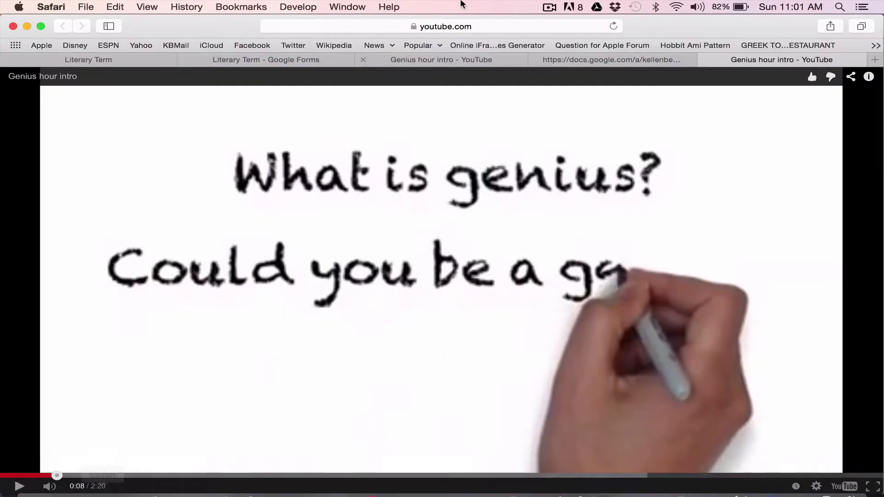
click(519, 45)
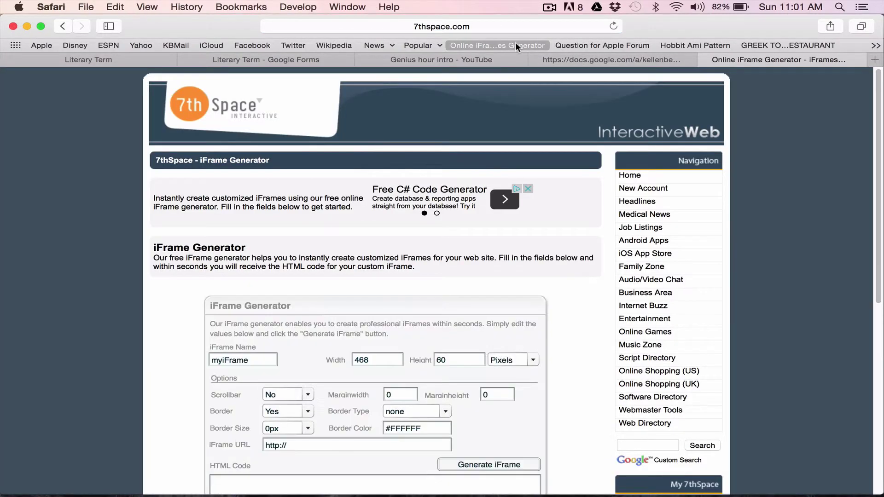
click(483, 20)
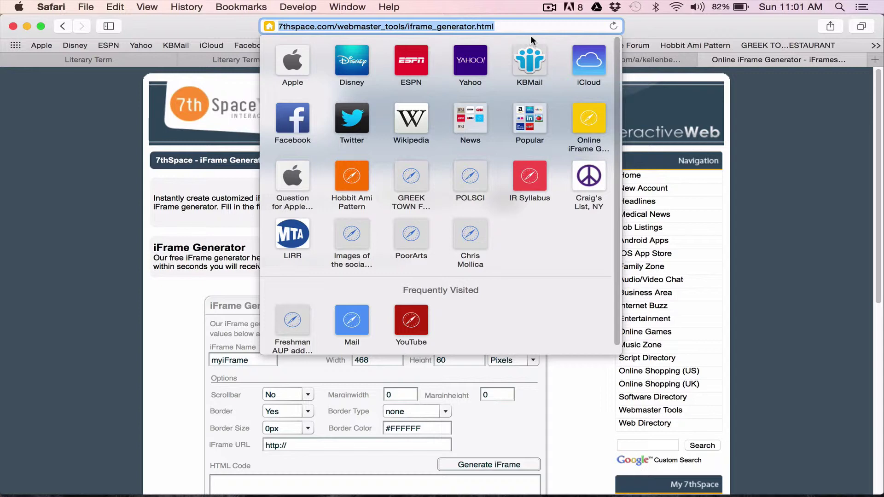
click(62, 195)
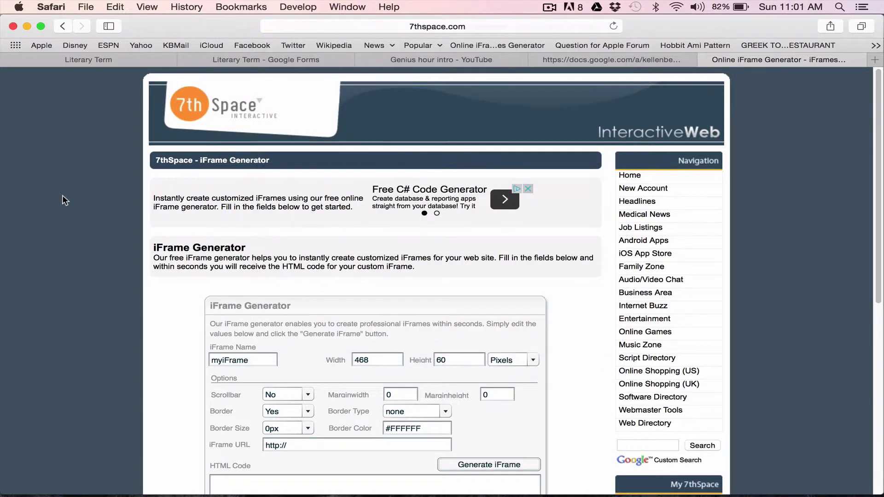
Go to wikipedia.org and search for "shakespeare" to open the article
click(358, 24)
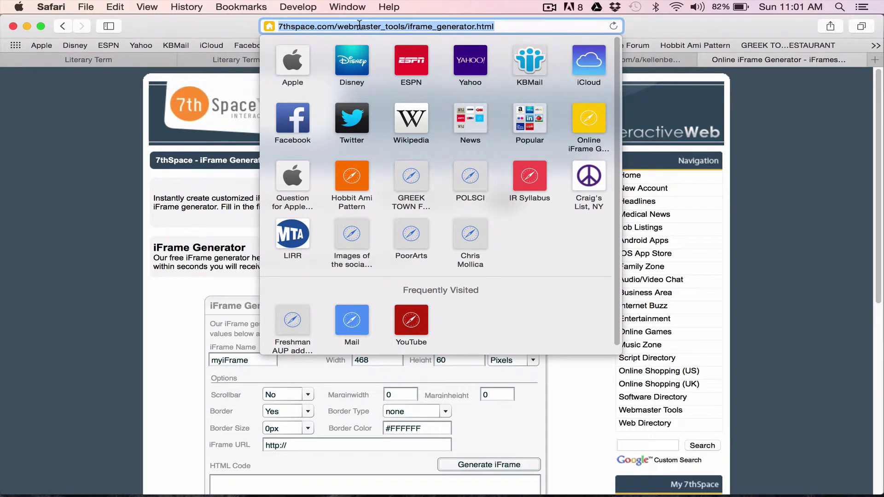
key(BackSpace)
text(wikipe)
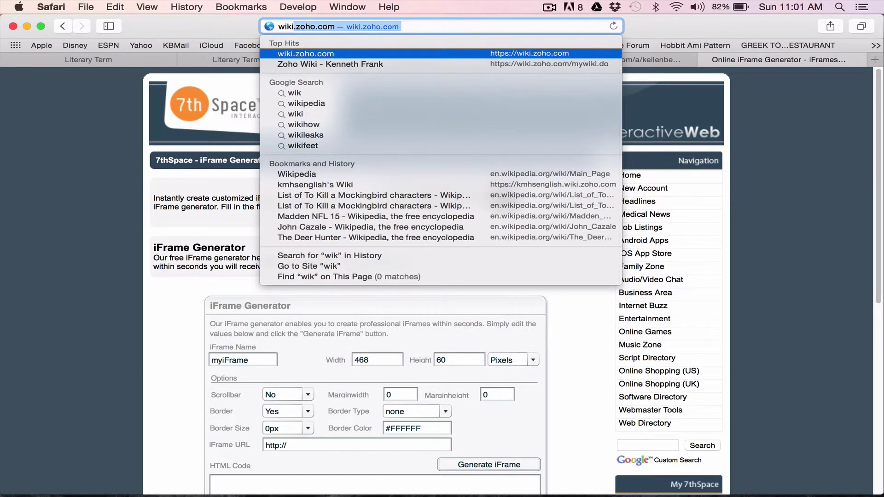
text(dia.org)
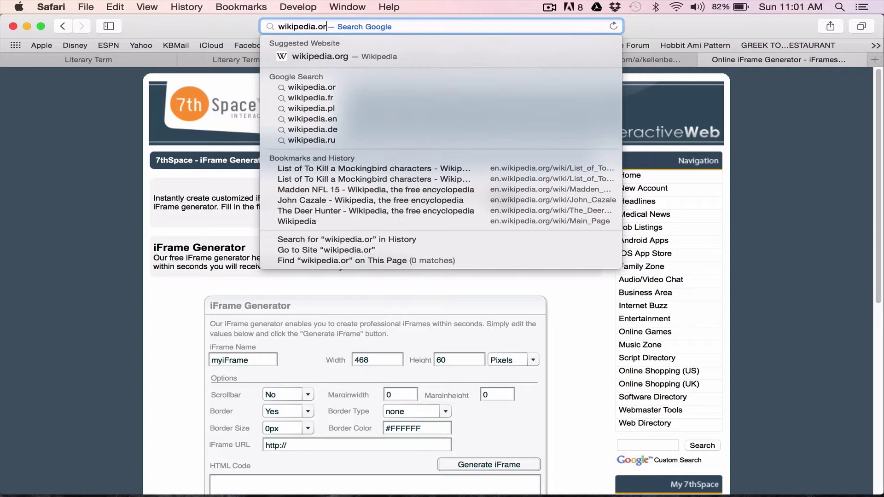
key(Return)
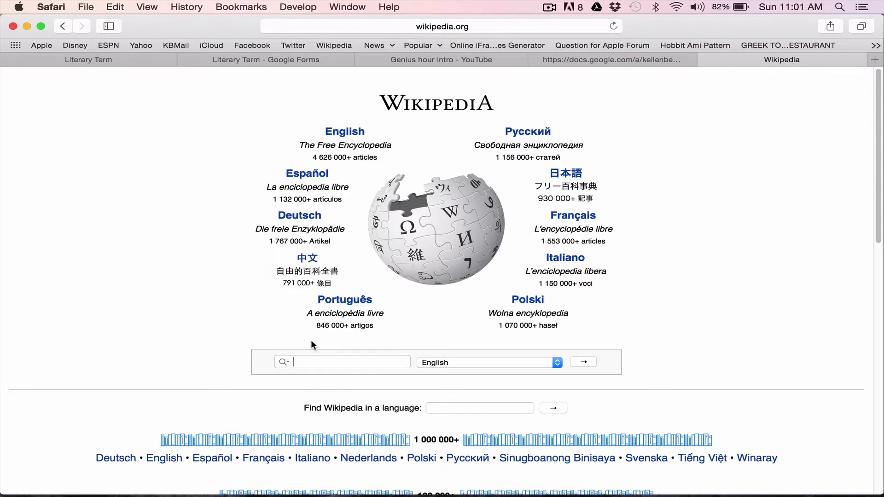
text(shakespeare)
key(Return)
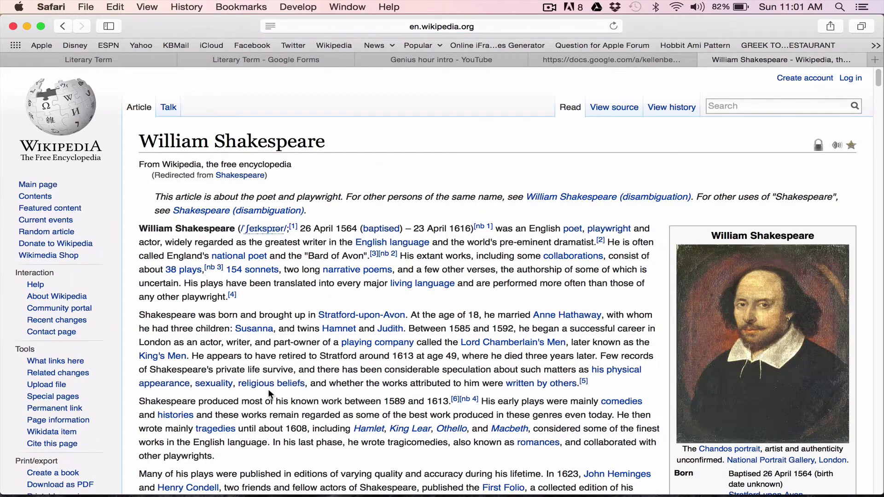
Copy the William Shakespeare article's web address and return to the bookmarked Online iFrames Generator page
click(382, 26)
key(super+c)
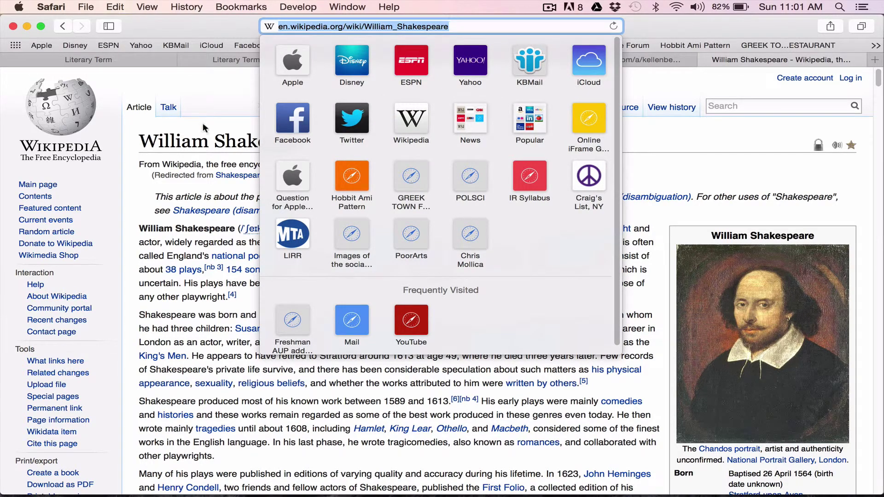
click(201, 86)
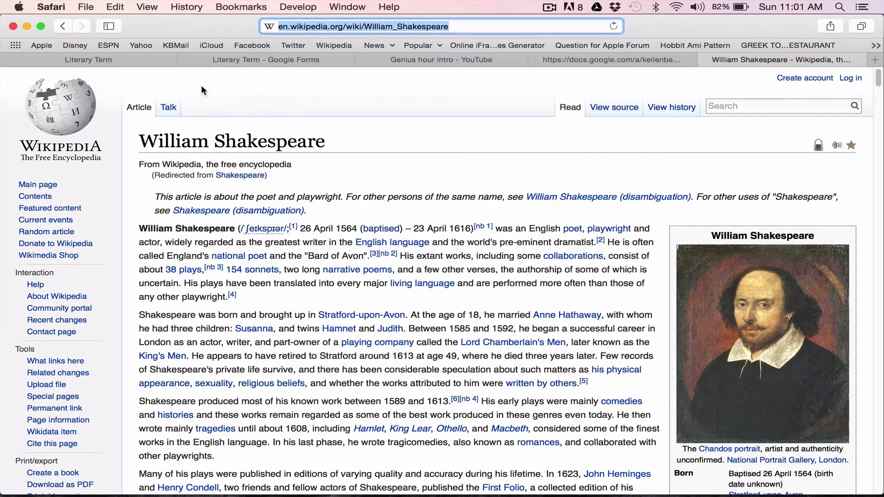
click(509, 46)
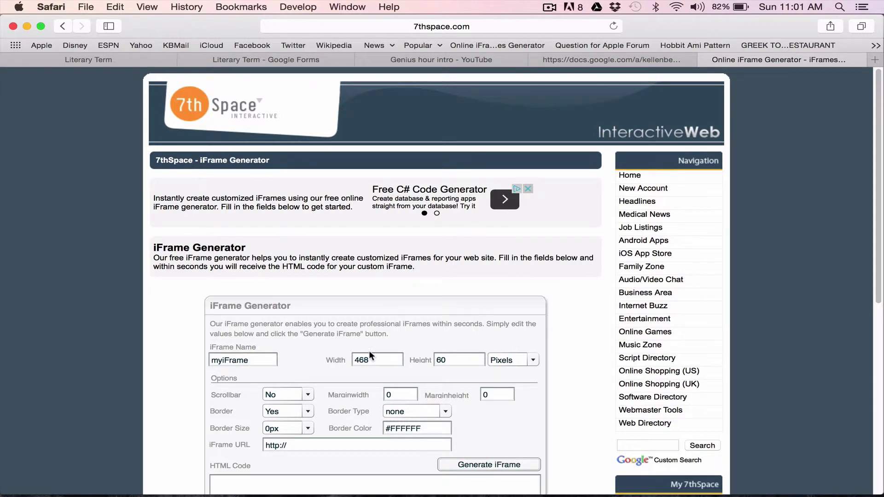
Set the iFrame's width to 1024 and its height to 768 pixels in the generator form
double_click(374, 363)
text(768)
key(Tab)
text(10)
double_click(374, 359)
text(1024)
key(Tab)
text(768)
Set the iFrame's scrollbar option to Yes and replace its URL with the copied Wikipedia address
click(309, 395)
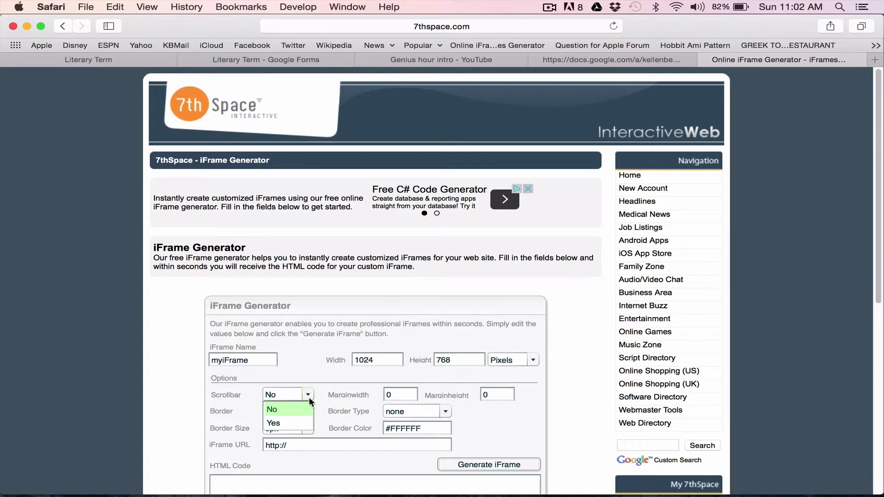
click(299, 419)
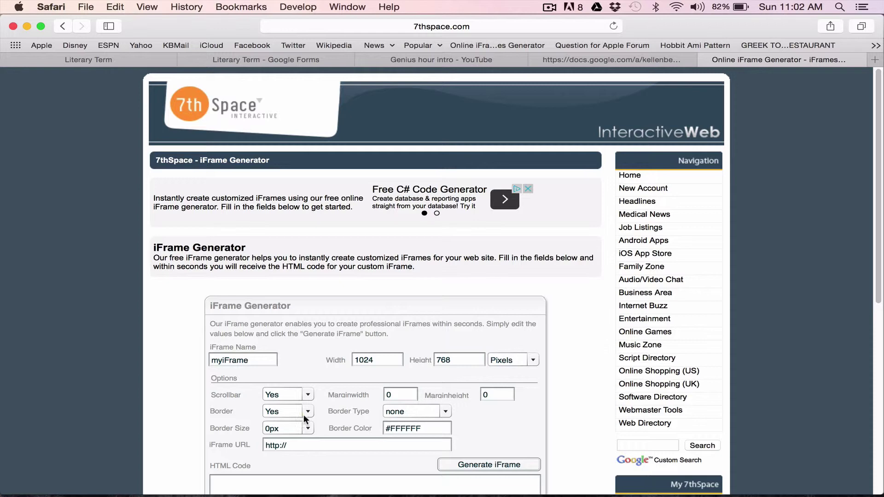
triple_click(302, 447)
key(super+v)
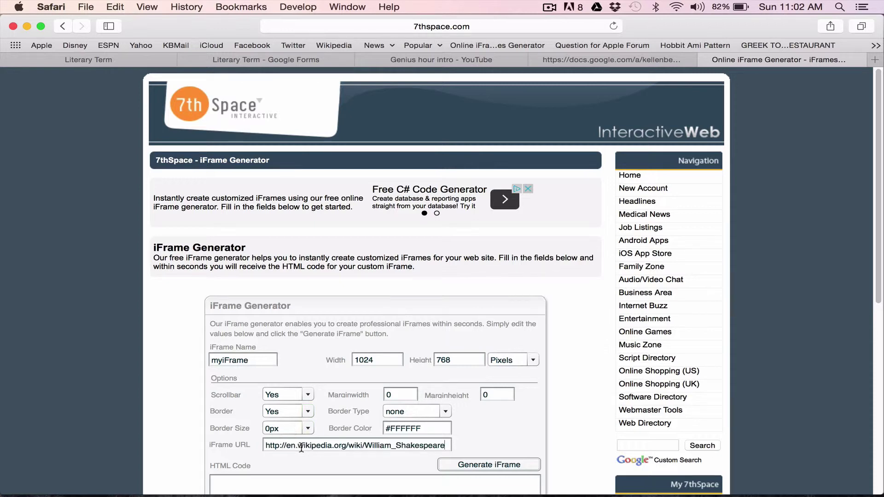
Generate the iFrame and copy all of the resulting HTML code
click(457, 464)
scroll(463, 465, down, 5)
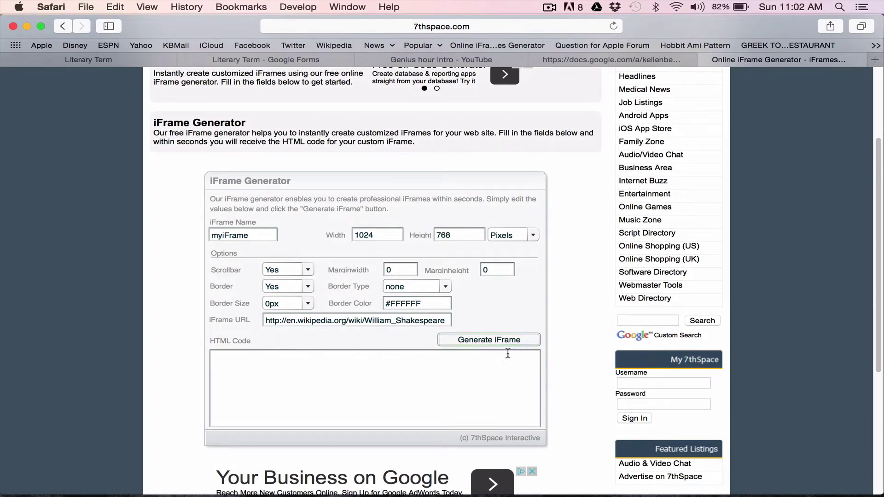
click(513, 340)
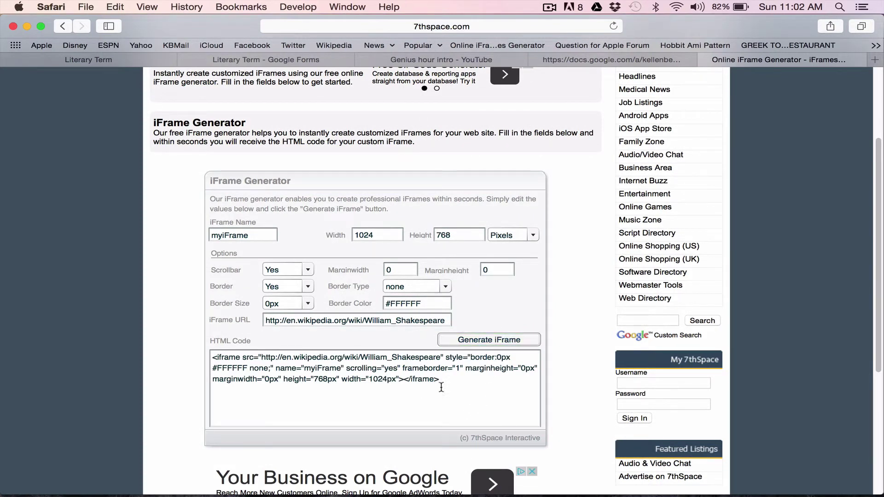
drag(455, 388, 182, 359)
key(super+c)
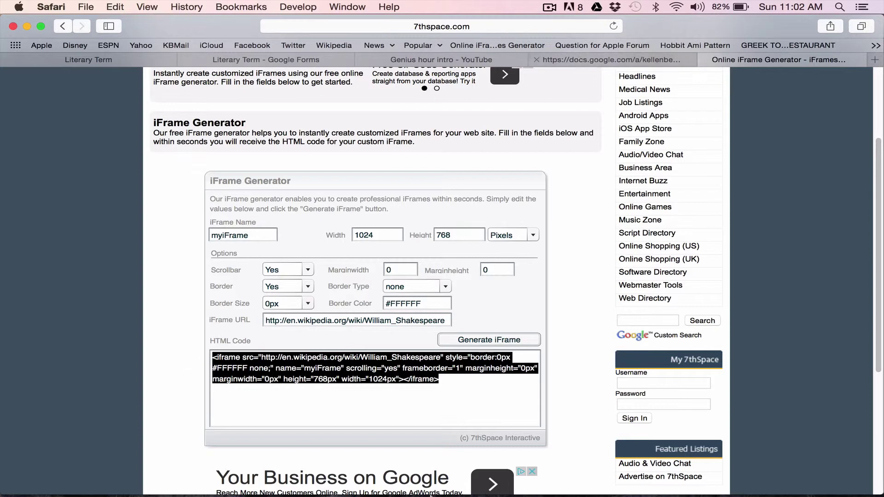
Switch to iAd Producer and add an HTML object to Page 1, 1024 px wide and 768 px high, placed at 0 px left and top
click(652, 484)
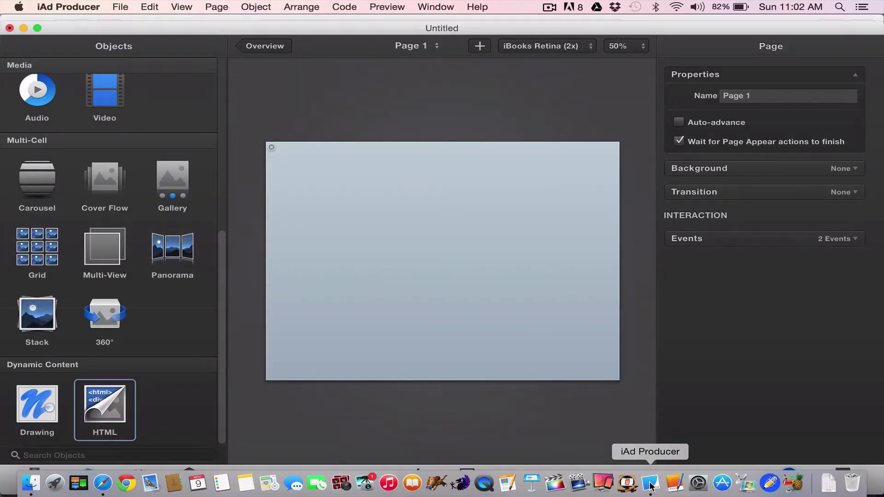
drag(103, 413, 349, 305)
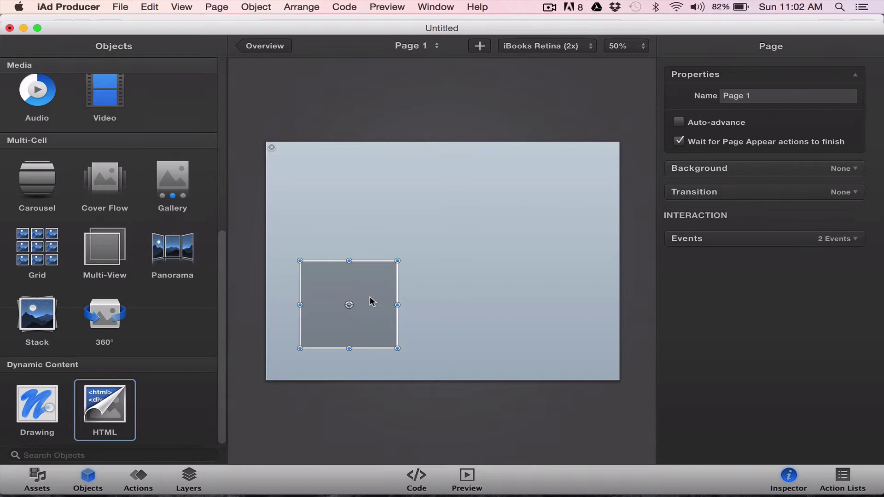
click(731, 302)
double_click(731, 302)
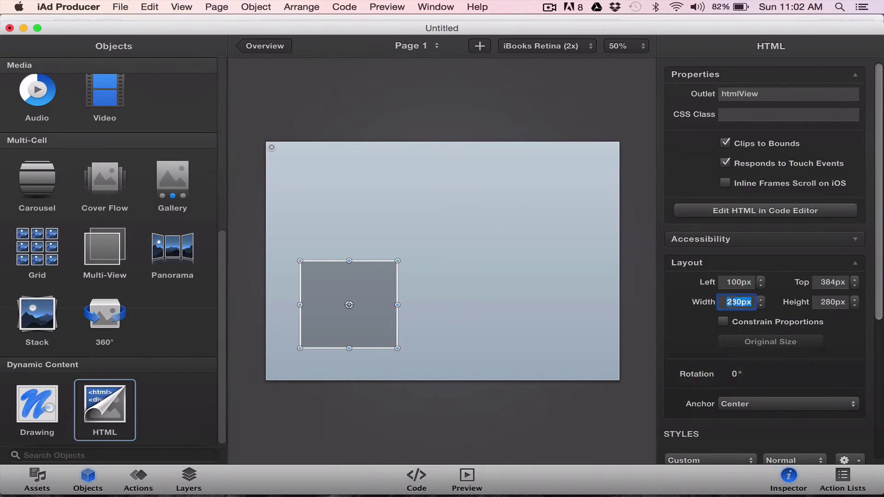
text(1024)
key(Tab)
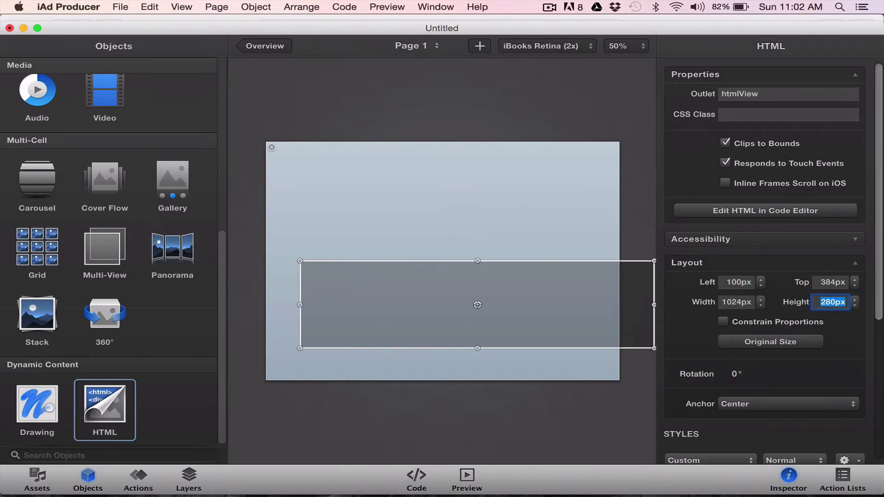
text(768)
key(Return)
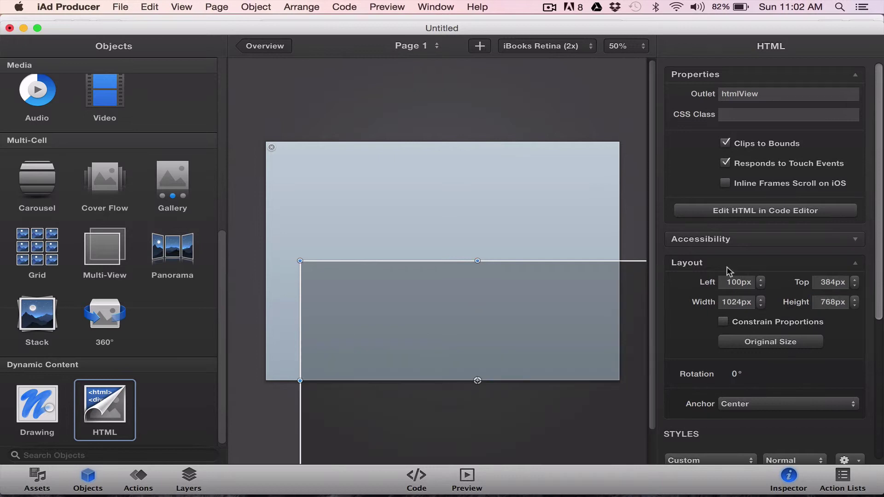
drag(556, 305, 521, 182)
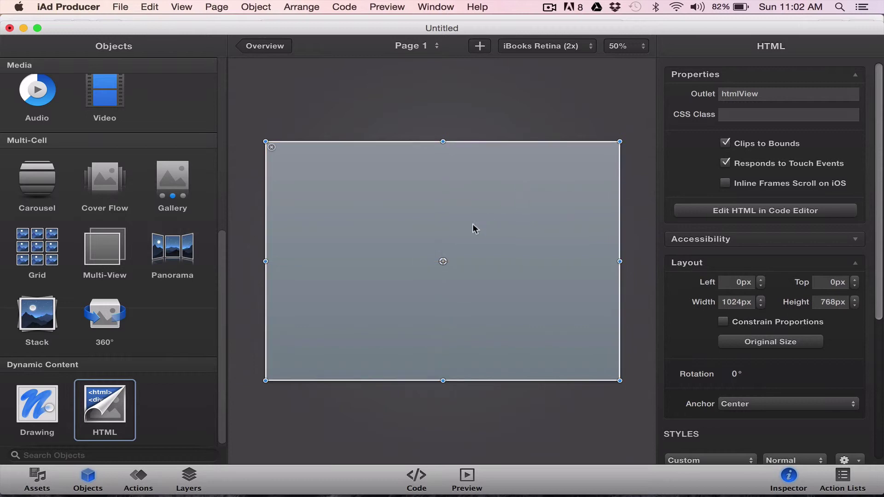
Replace the placeholder text "Your HTML here." in Page1-htmlView.html with the copied iframe code and close the code editor
double_click(443, 267)
click(283, 260)
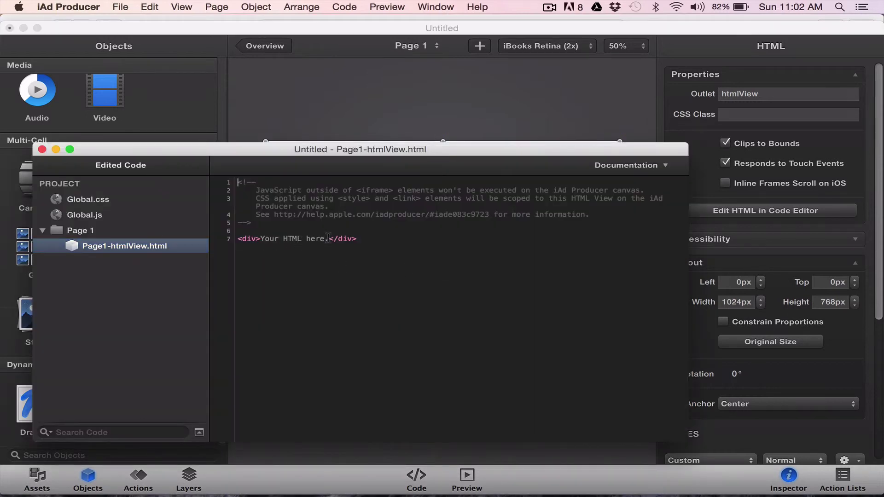
drag(328, 237, 262, 237)
key(super+v)
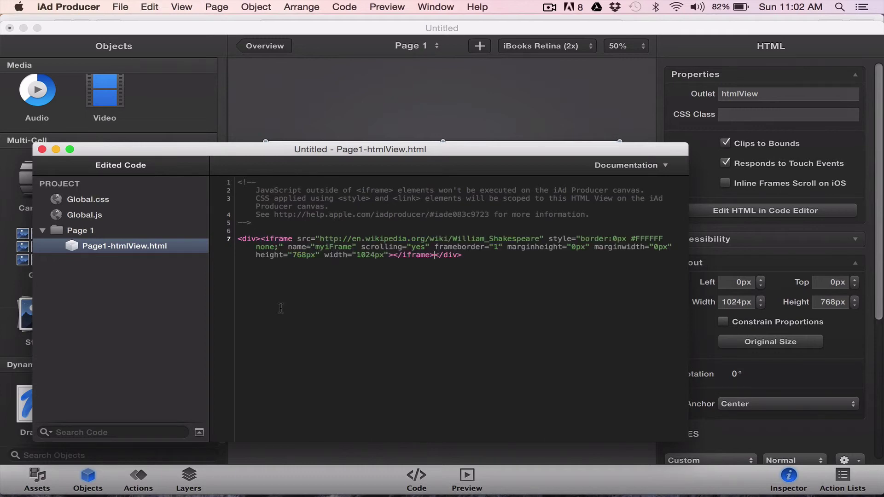
click(42, 149)
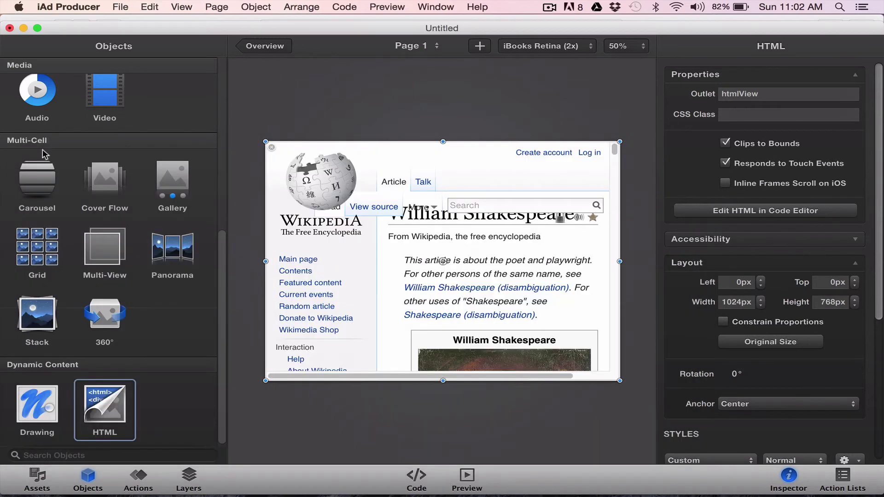
Preview the widget in the browser, look through the William Shakespeare article, and close the widget preview in iAd Producer
click(460, 479)
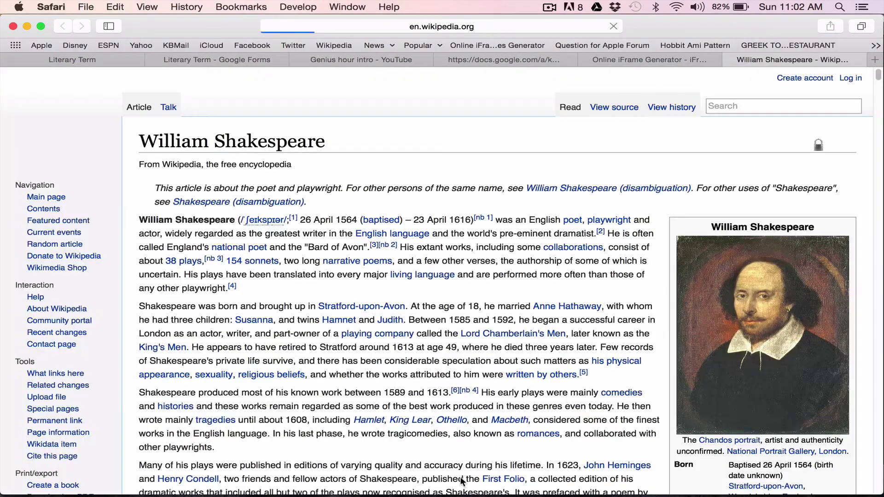
scroll(402, 385, down, 3)
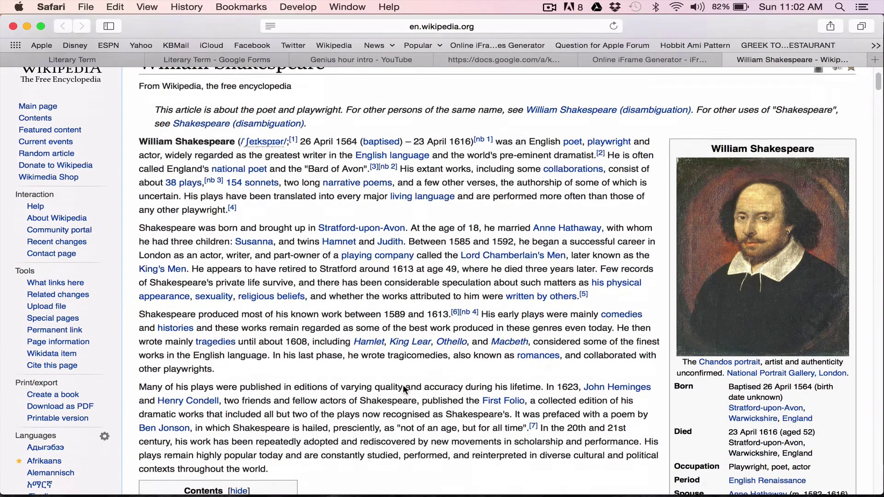
scroll(404, 389, down, 5)
scroll(404, 390, up, 10)
scroll(404, 389, down, 15)
scroll(404, 389, up, 15)
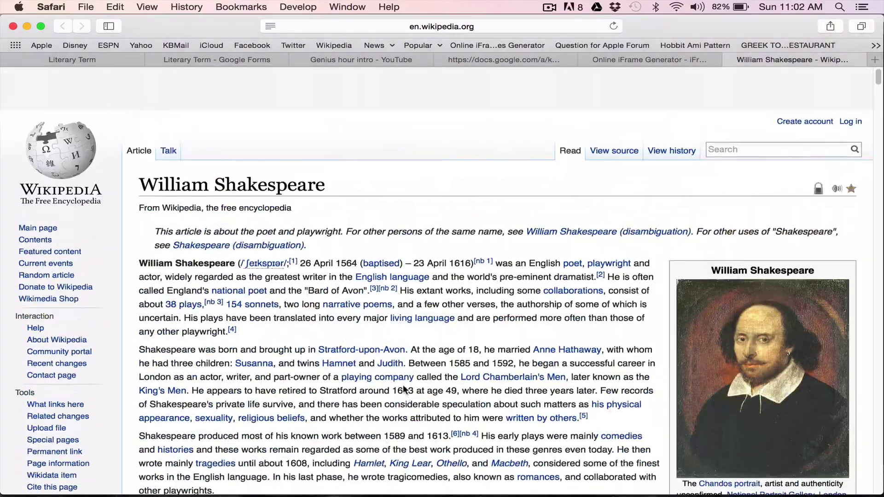
mouse_move(544, 489)
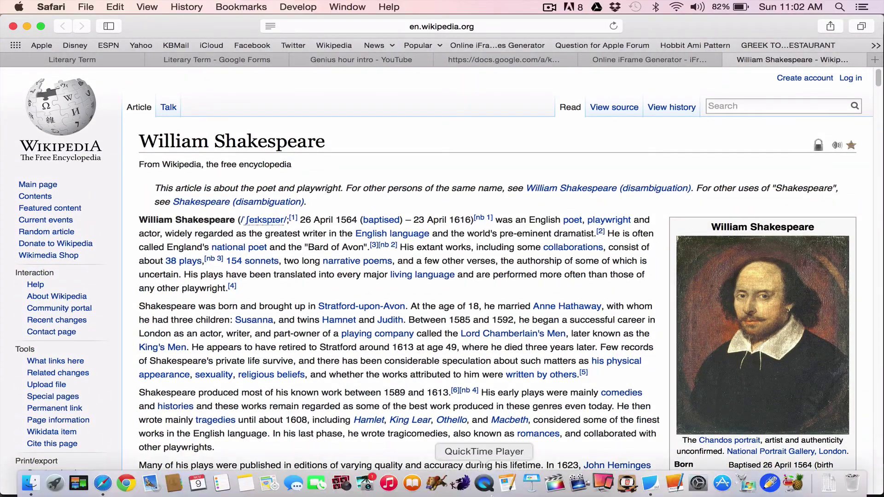
click(656, 487)
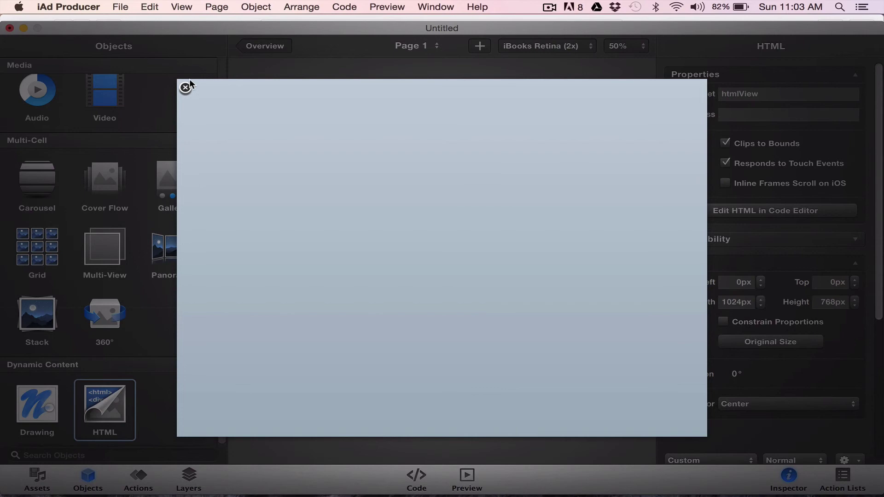
click(185, 88)
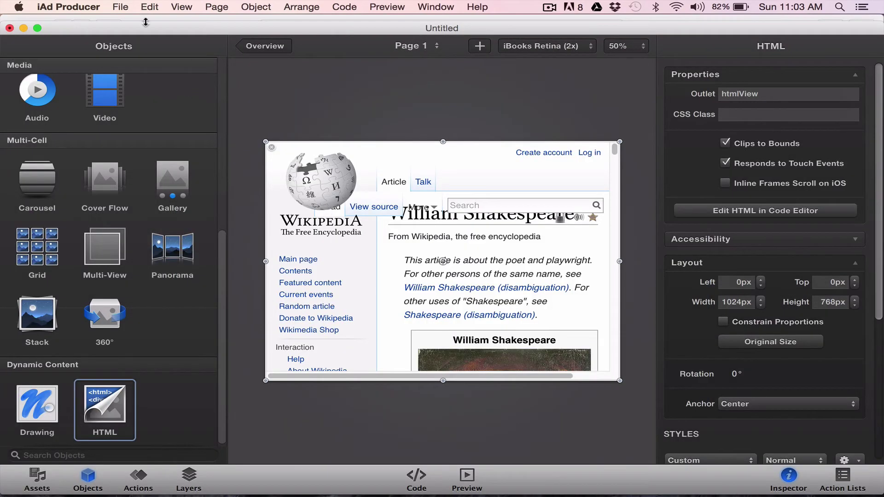
click(121, 6)
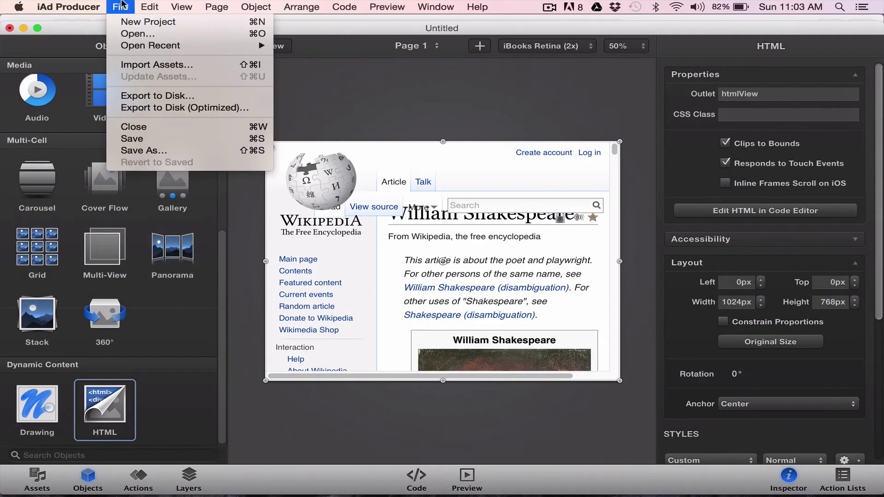
click(159, 108)
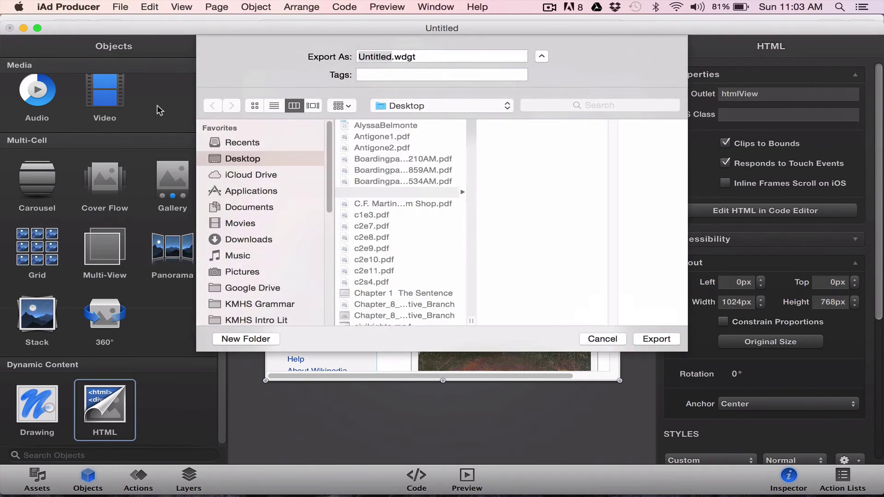
click(601, 339)
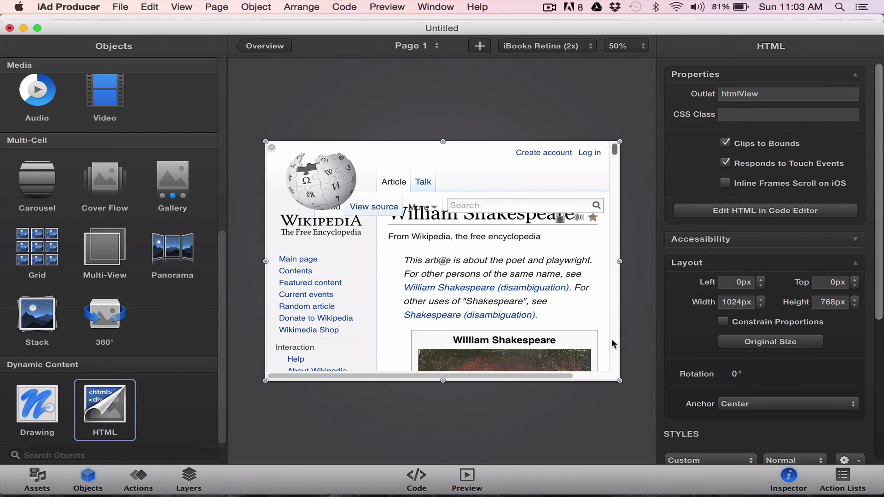
click(550, 6)
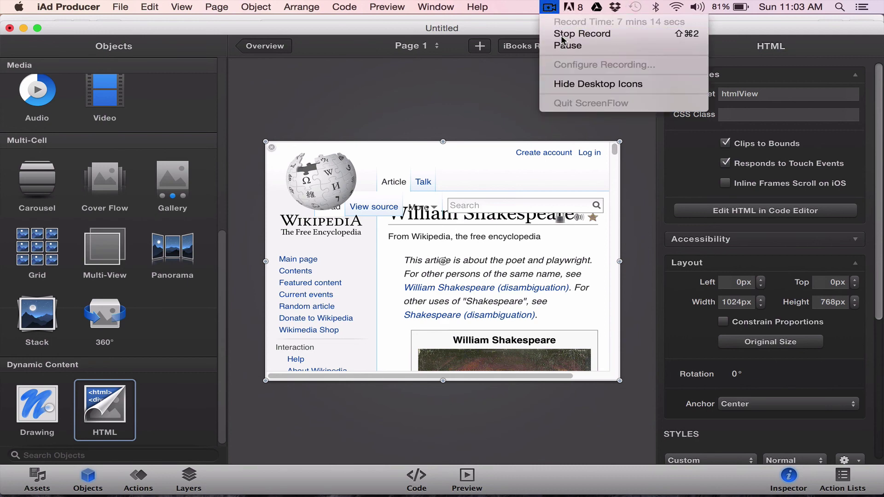